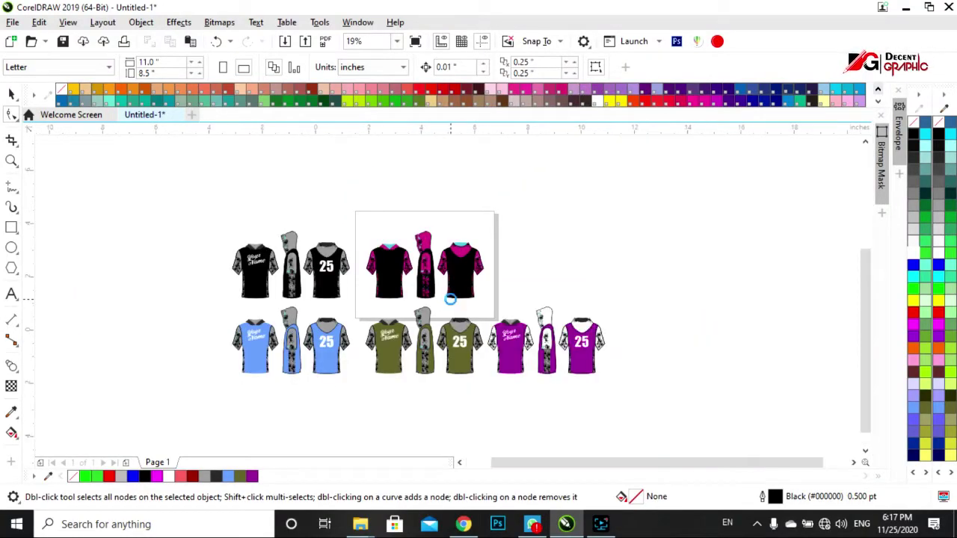
# - Zoom in and out over the jerseys to inspect the blank pink-and-black hooded set
pyautogui.scroll(3, 450, 299)
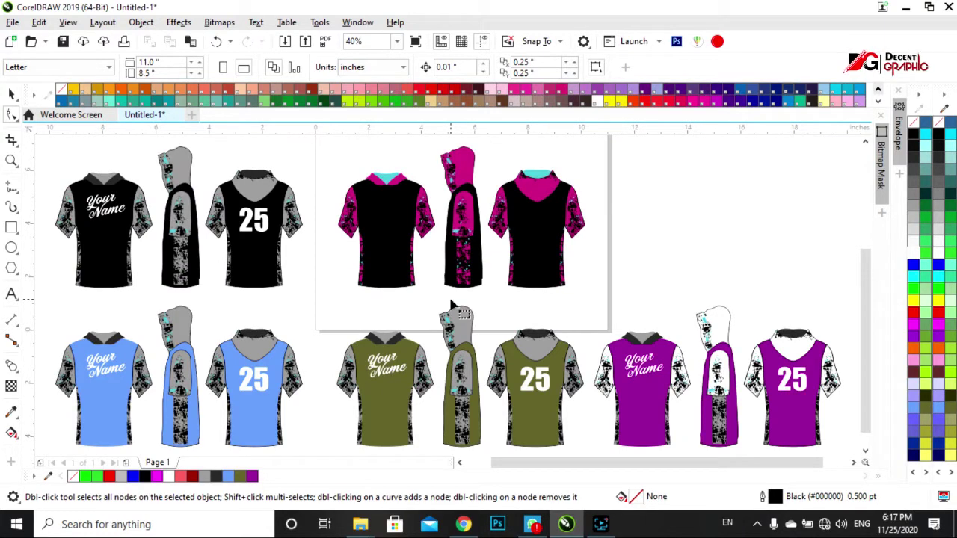
pyautogui.scroll(-3, 582, 296)
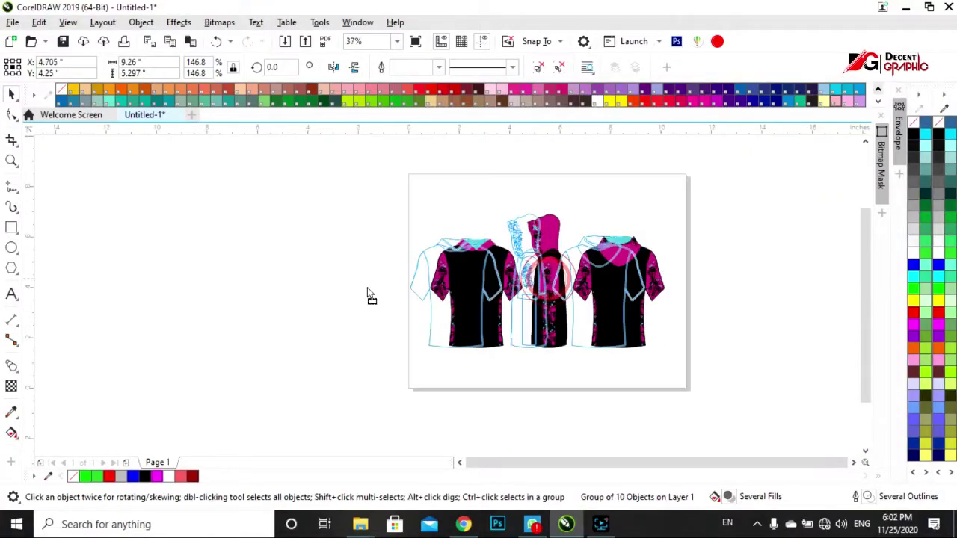
# - Place a copy of the jersey set left of the page and ungroup it
pyautogui.moveTo(281, 289); pyautogui.dragTo(281, 289)
pyautogui.click(85, 314)
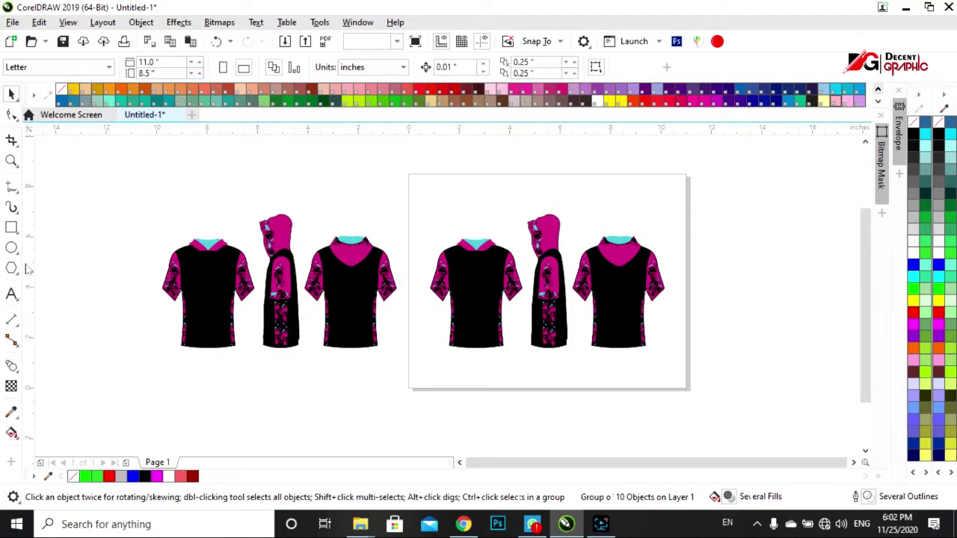
pyautogui.scroll(2, 180, 243)
pyautogui.scroll(-2, 485, 284)
pyautogui.scroll(4, 333, 299)
pyautogui.moveTo(332, 299)
pyautogui.mouseDown()
pyautogui.moveTo(286, 302)
pyautogui.moveTo(294, 302)
pyautogui.mouseUp()
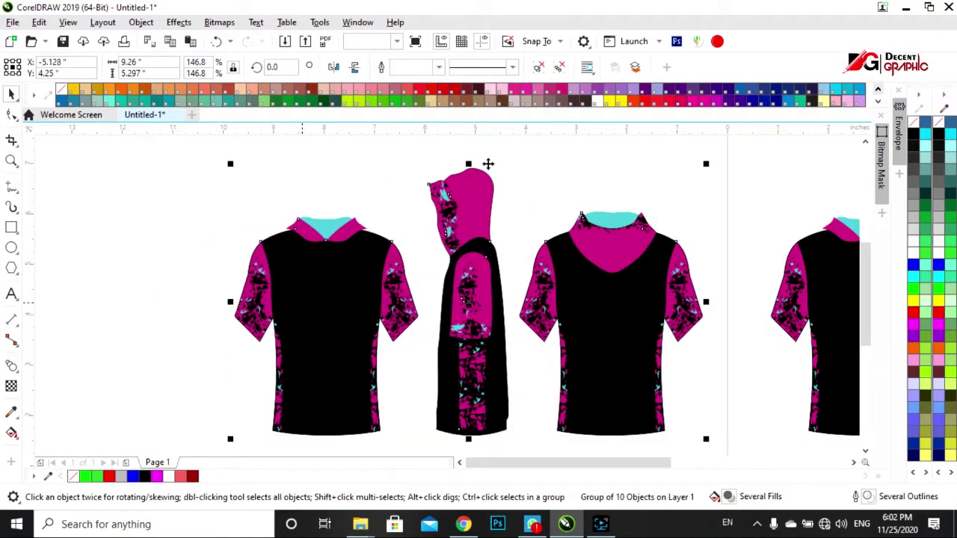
pyautogui.click(538, 65)
pyautogui.click(337, 160)
# - Add 'Your Name' text left of the jerseys in the Painter script font
pyautogui.click(11, 294)
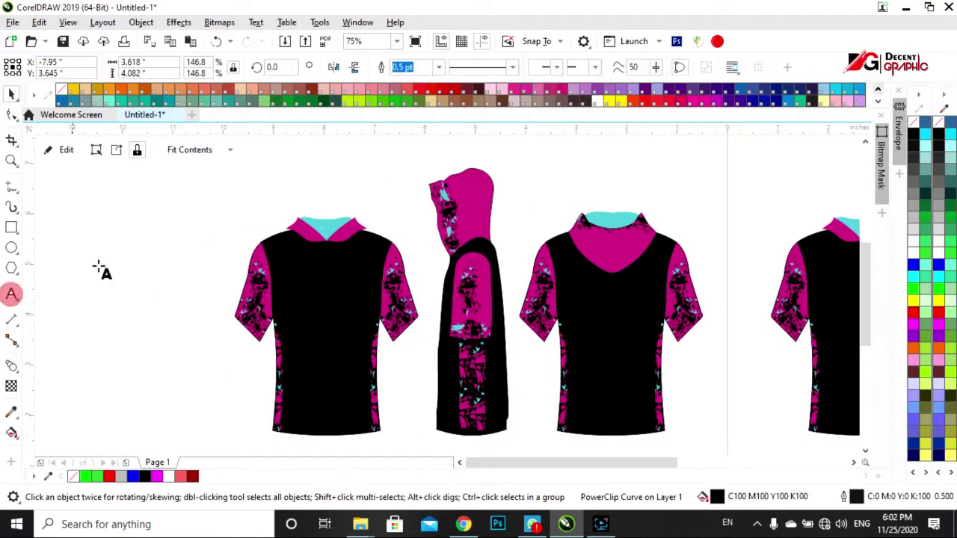
pyautogui.click(160, 269)
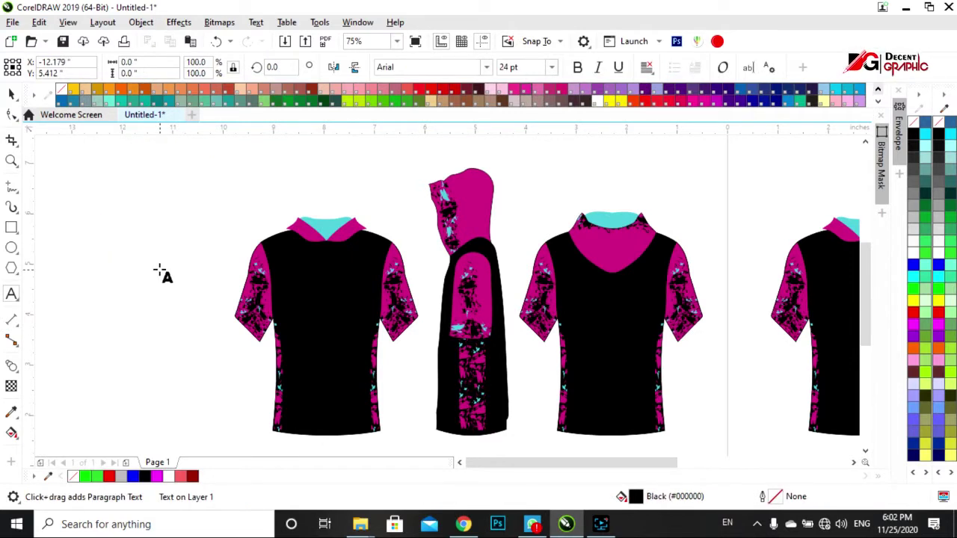
pyautogui.write('Your')
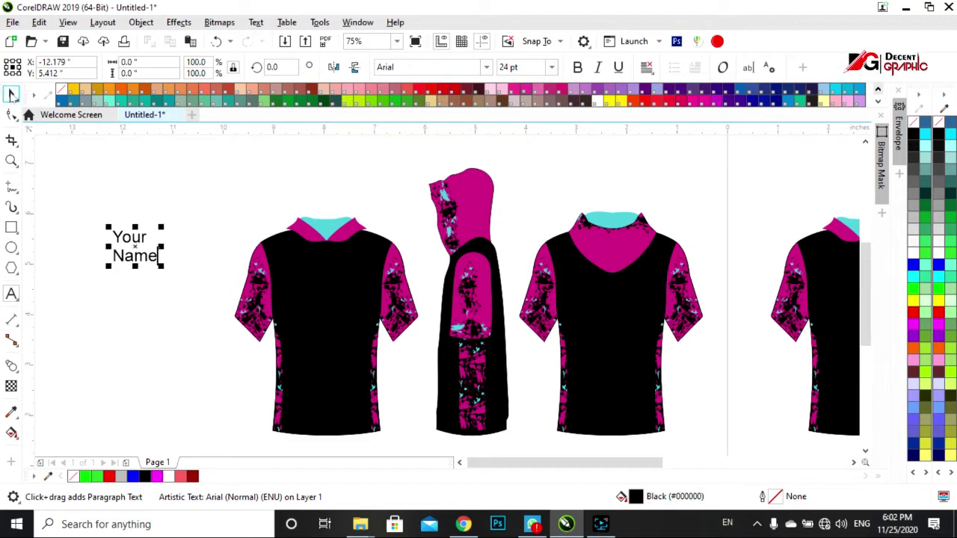
pyautogui.hotkey('ctrl', 'space')
pyautogui.click(487, 68)
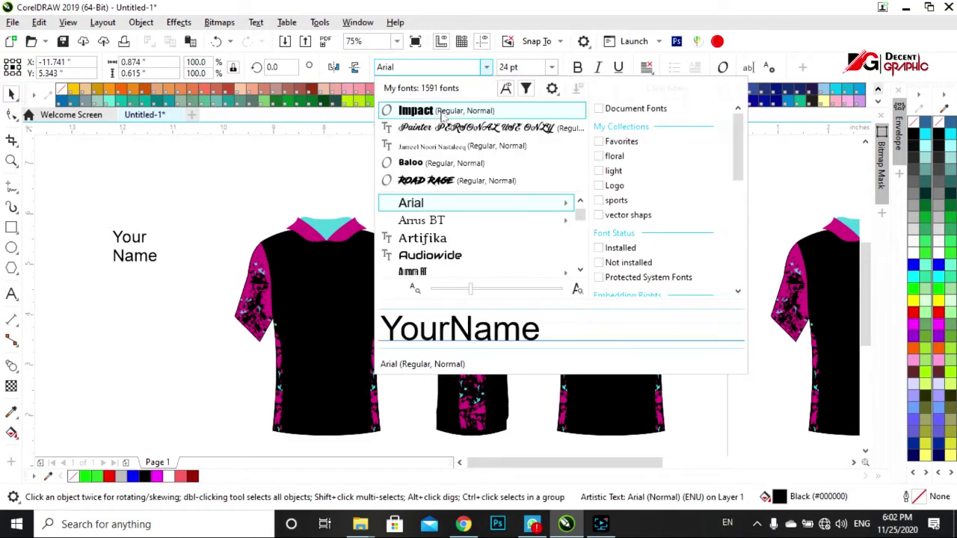
pyautogui.click(534, 127)
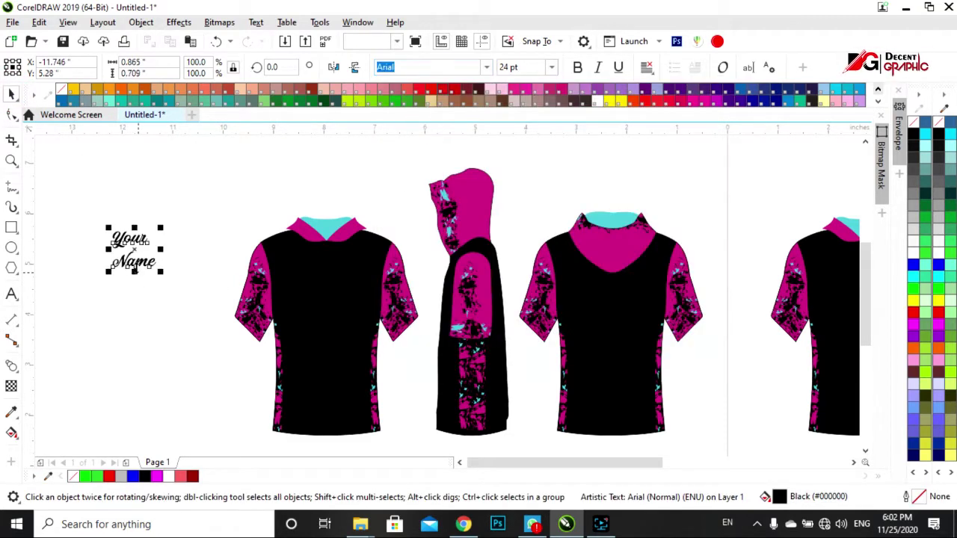
# - Select both lines of 'Your Name' and combine them into one object
pyautogui.click(170, 217)
pyautogui.scroll(2, 119, 236)
pyautogui.click(154, 278)
pyautogui.click(153, 278)
pyautogui.moveTo(235, 192); pyautogui.dragTo(76, 310)
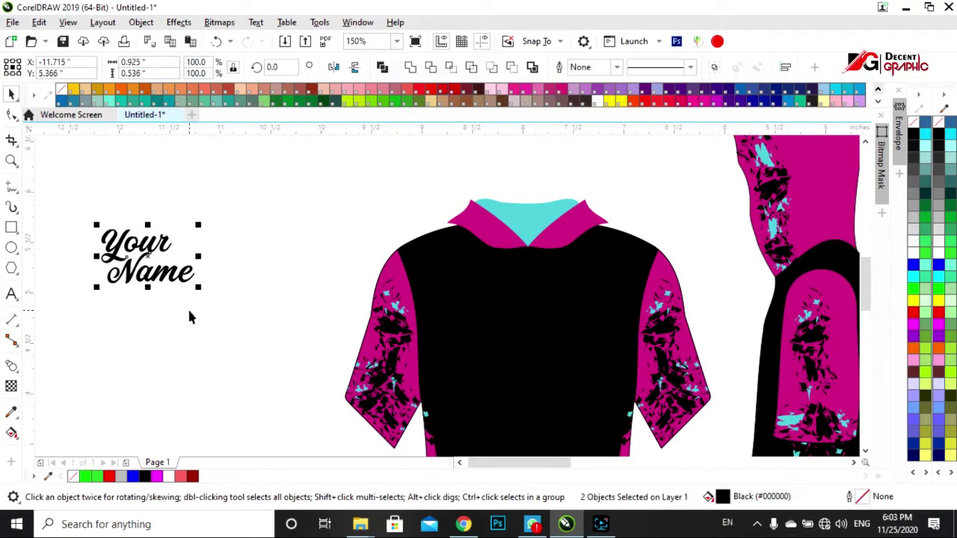
pyautogui.click(409, 67)
# - Move 'Your Name' onto the front chest, fill it white, enlarge it and slant it about 10.8°
pyautogui.moveTo(150, 265); pyautogui.dragTo(518, 329)
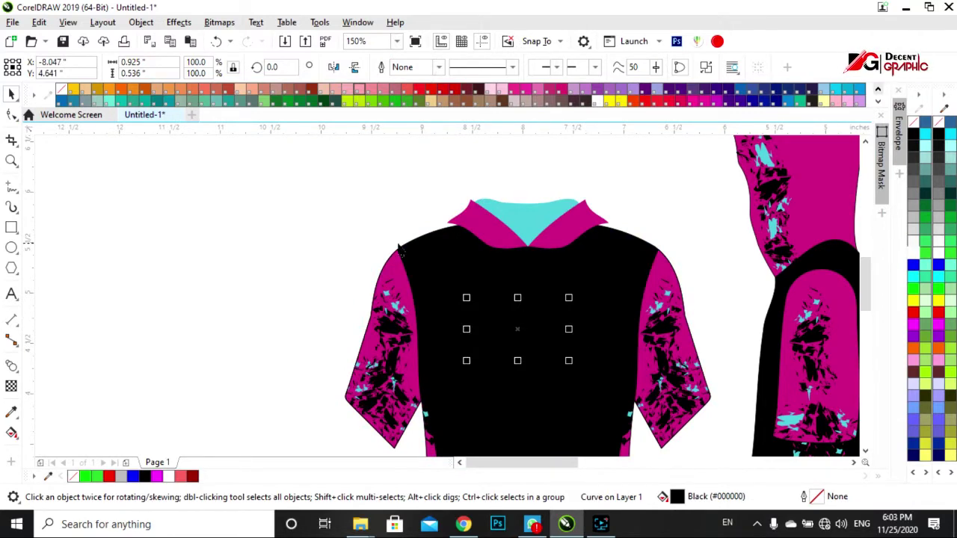
pyautogui.scroll(-2, 449, 284)
pyautogui.scroll(2, 502, 289)
pyautogui.click(913, 253)
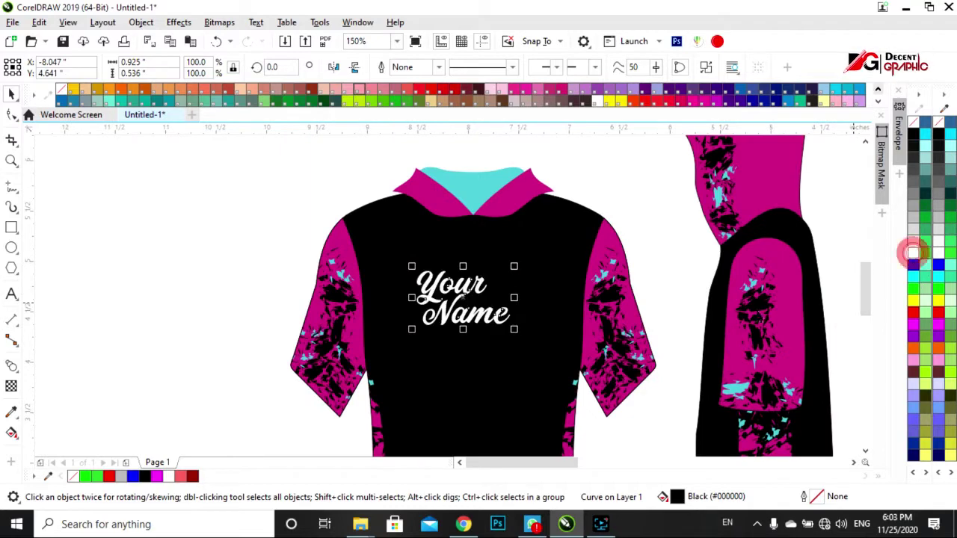
pyautogui.moveTo(514, 266); pyautogui.dragTo(551, 245)
pyautogui.click(464, 287)
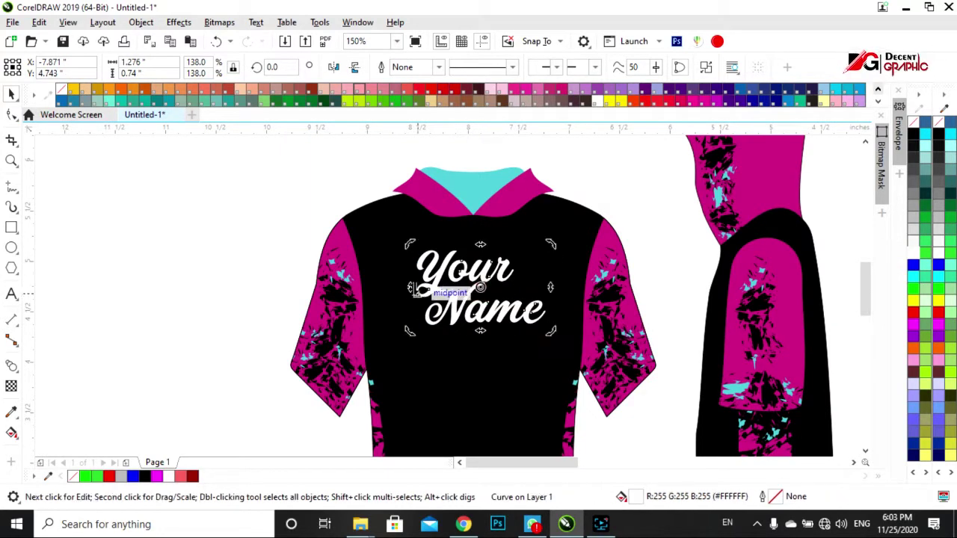
pyautogui.moveTo(414, 290); pyautogui.dragTo(414, 316)
pyautogui.moveTo(494, 329); pyautogui.dragTo(472, 325)
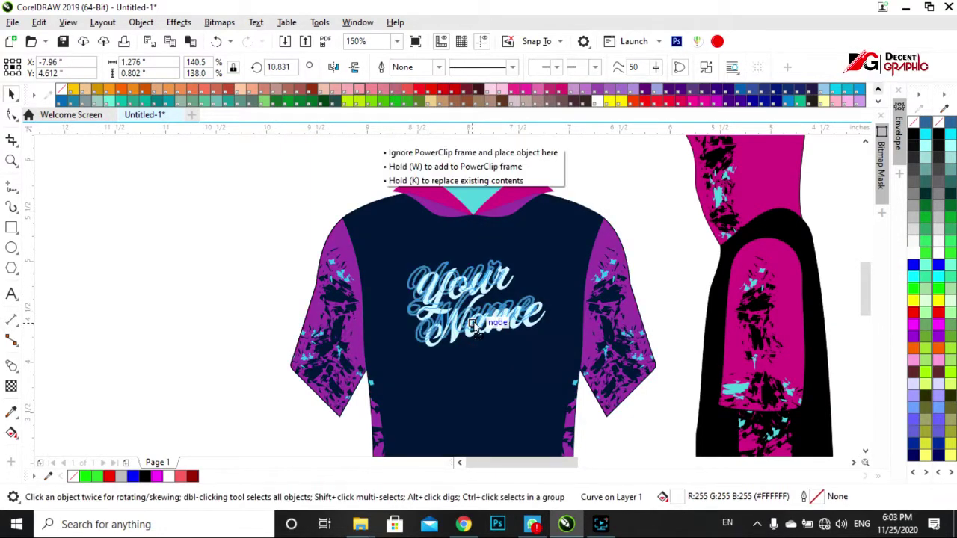
# - Check the name's placement on the chest, then begin a new text entry beside the jerseys
pyautogui.scroll(-2, 498, 284)
pyautogui.click(253, 318)
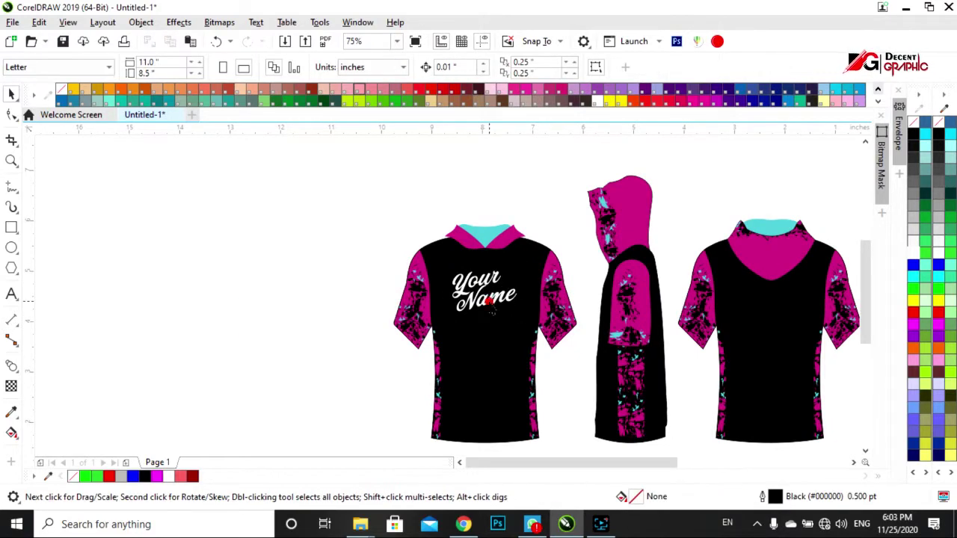
pyautogui.click(490, 303)
pyautogui.scroll(2, 553, 299)
pyautogui.scroll(-2, 459, 294)
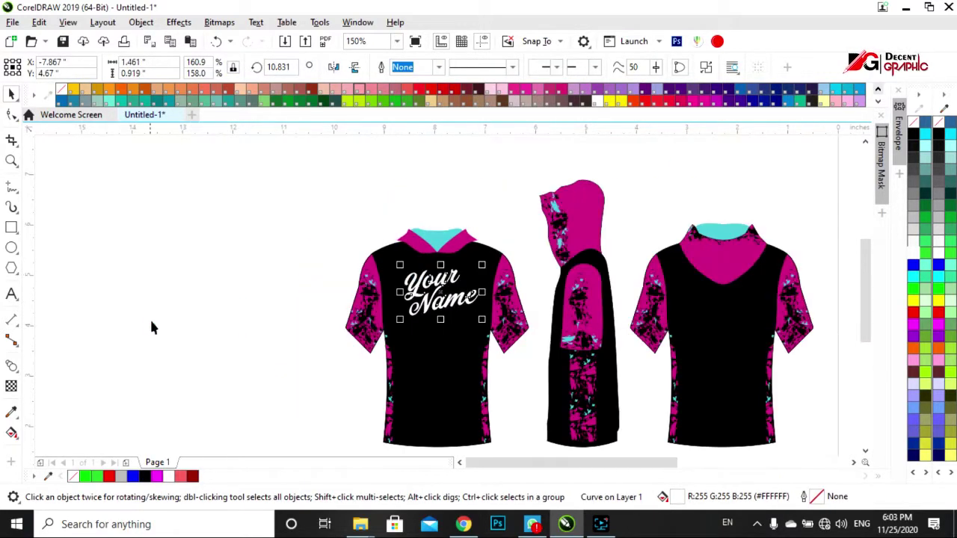
pyautogui.click(155, 331)
pyautogui.click(12, 293)
pyautogui.click(183, 307)
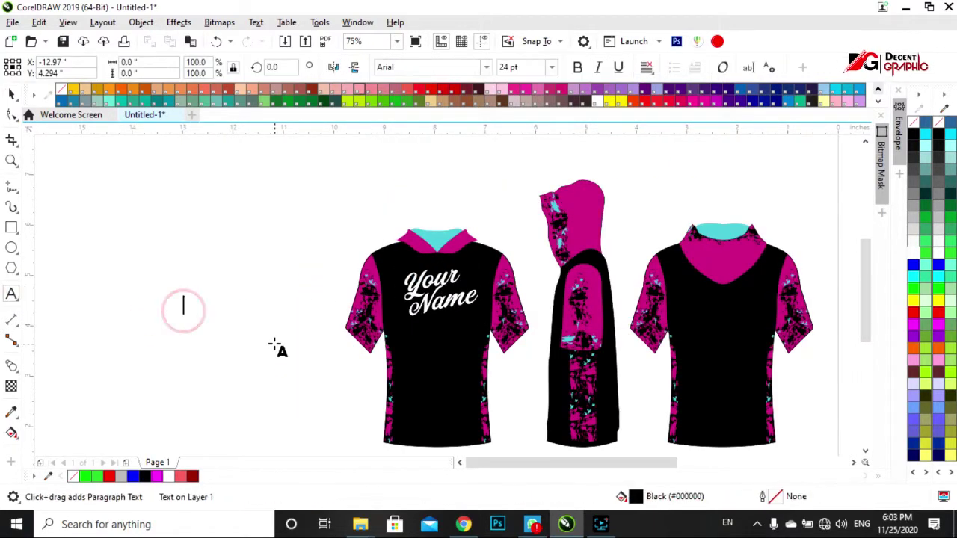
pyautogui.write('25')
# - Set the number 25 in Impact, enlarge it and move it onto the back jersey
pyautogui.hotkey('ctrl', 'space')
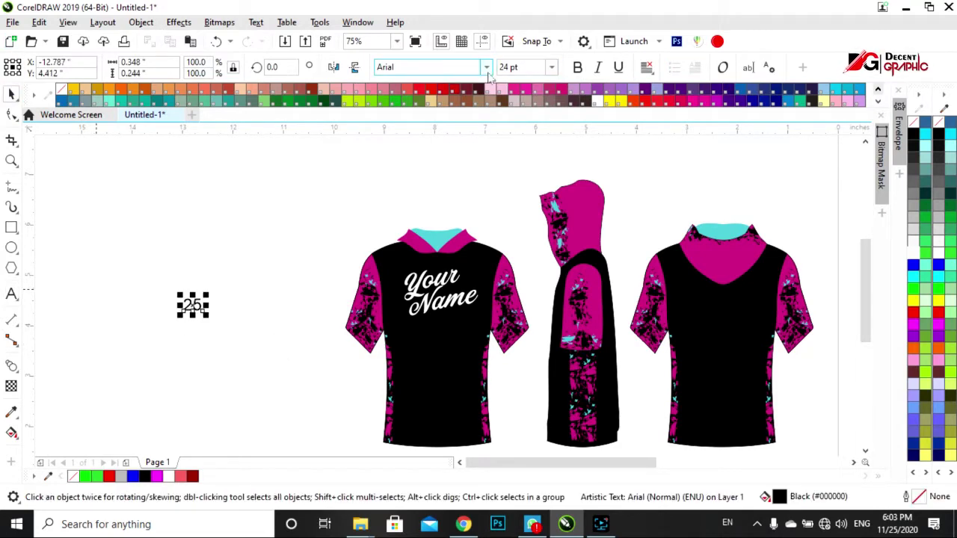
pyautogui.click(487, 67)
pyautogui.click(416, 128)
pyautogui.moveTo(205, 320)
pyautogui.mouseDown()
pyautogui.moveTo(278, 344)
pyautogui.moveTo(719, 329)
pyautogui.mouseUp()
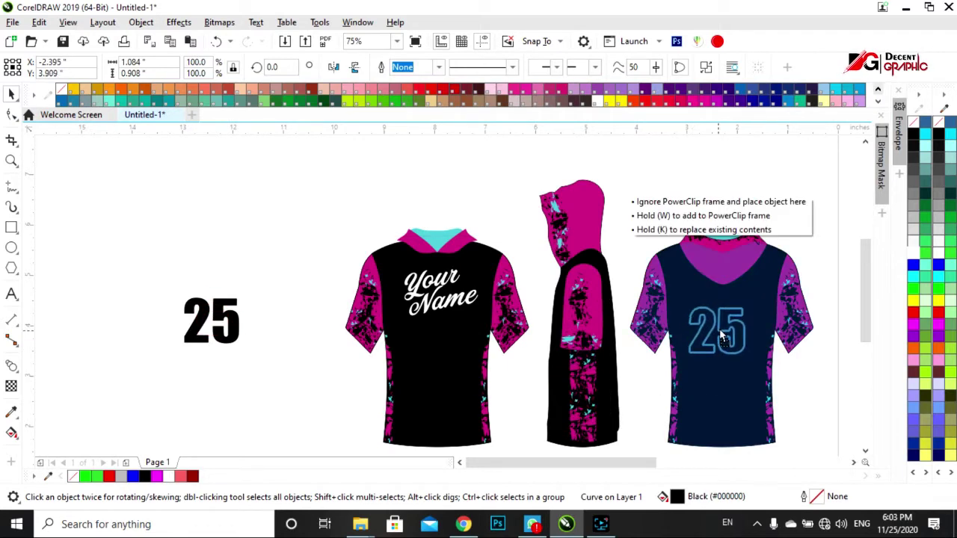
pyautogui.moveTo(913, 245); pyautogui.dragTo(748, 321)
# - Check that the white 25 sits centred on the back jersey, then clear the selection
pyautogui.scroll(-2, 501, 299)
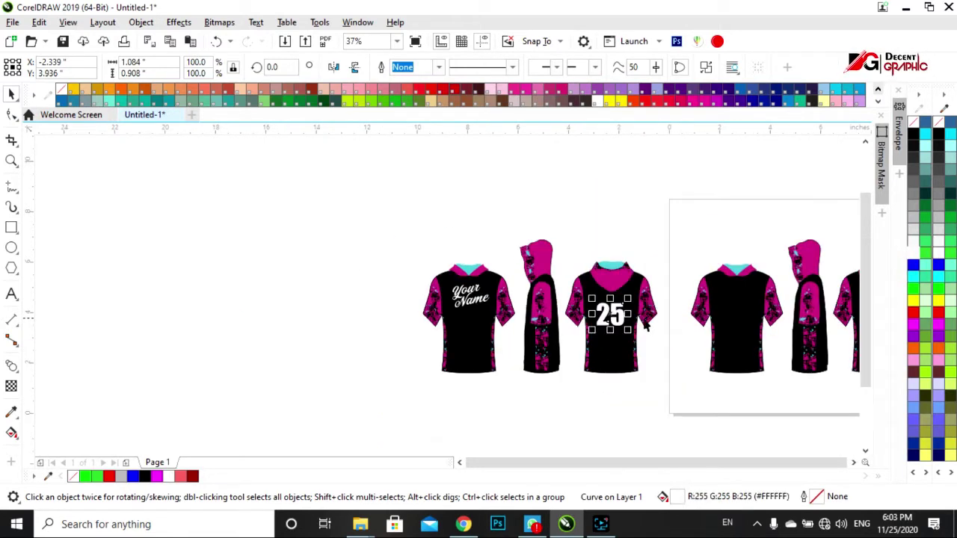
pyautogui.scroll(2, 622, 345)
pyautogui.keyDown('shift'); pyautogui.click(604, 347); pyautogui.keyUp('shift')
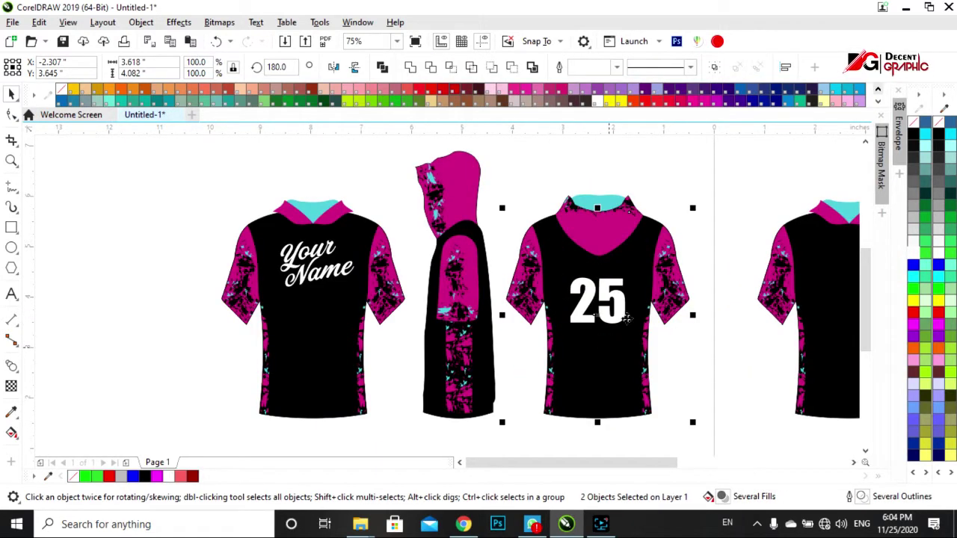
pyautogui.click(684, 182)
pyautogui.click(602, 303)
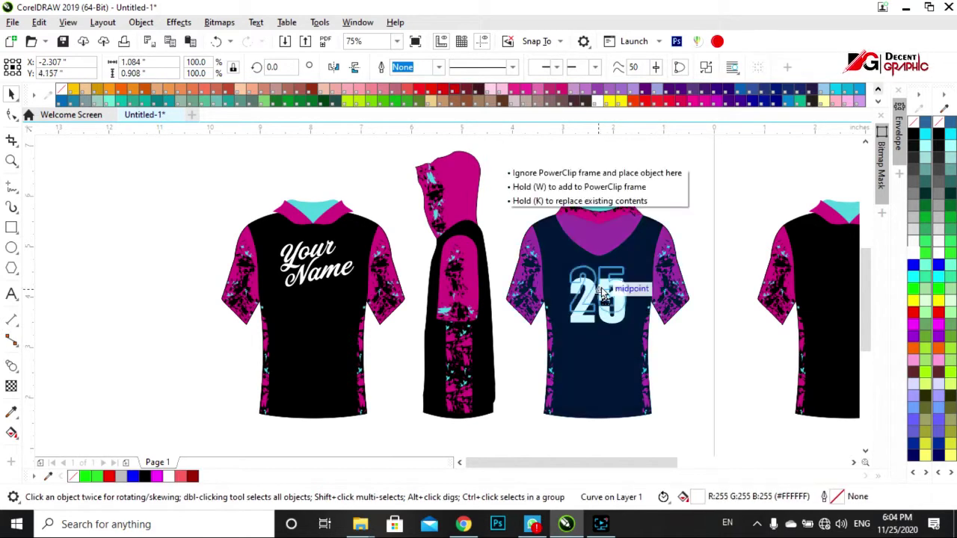
pyautogui.click(694, 173)
pyautogui.scroll(-2, 515, 284)
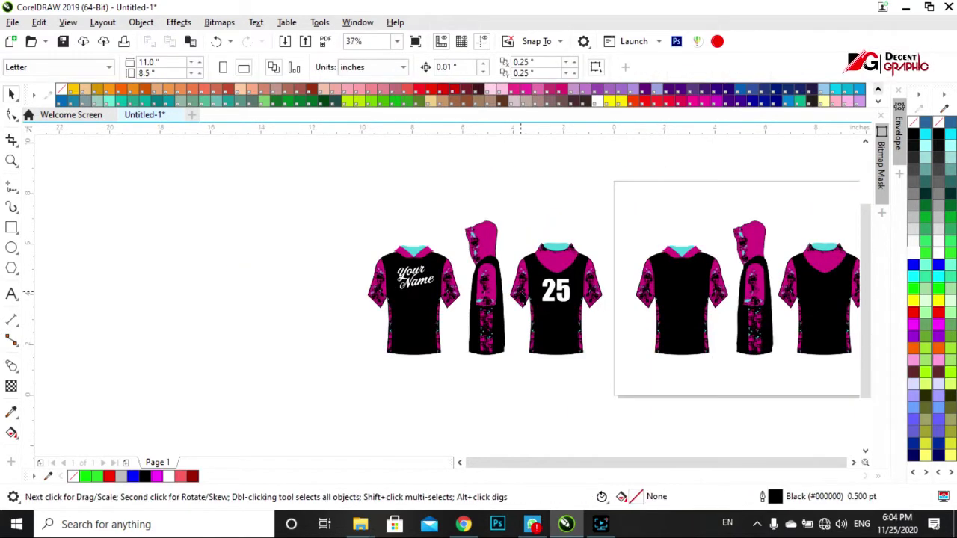
pyautogui.scroll(2, 520, 291)
pyautogui.click(577, 310)
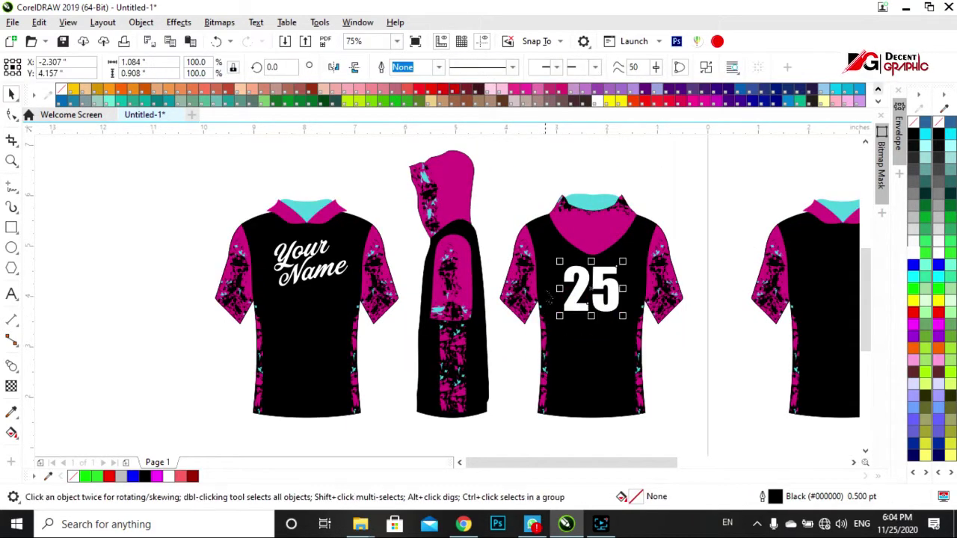
pyautogui.scroll(-2, 540, 256)
pyautogui.keyDown('shift'); pyautogui.click(562, 313); pyautogui.keyUp('shift')
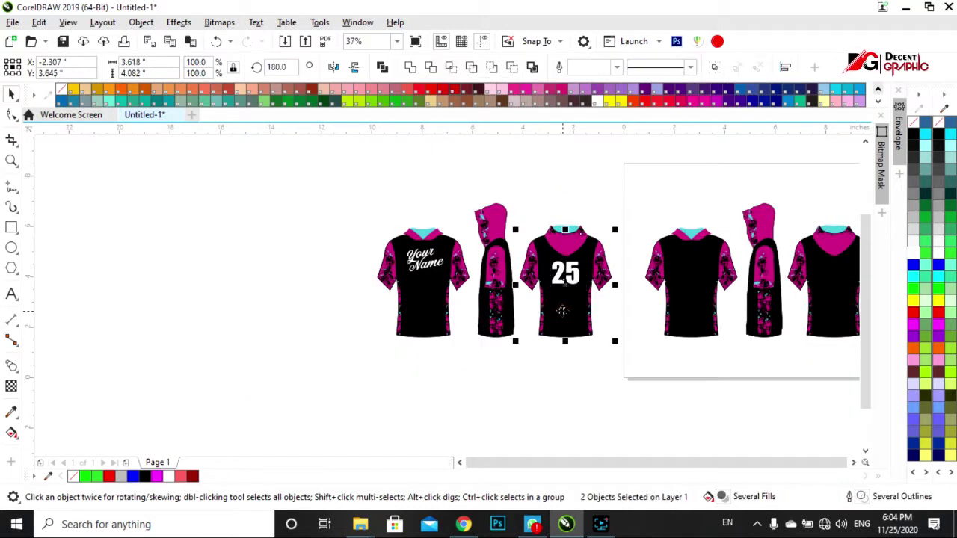
pyautogui.press('Escape')
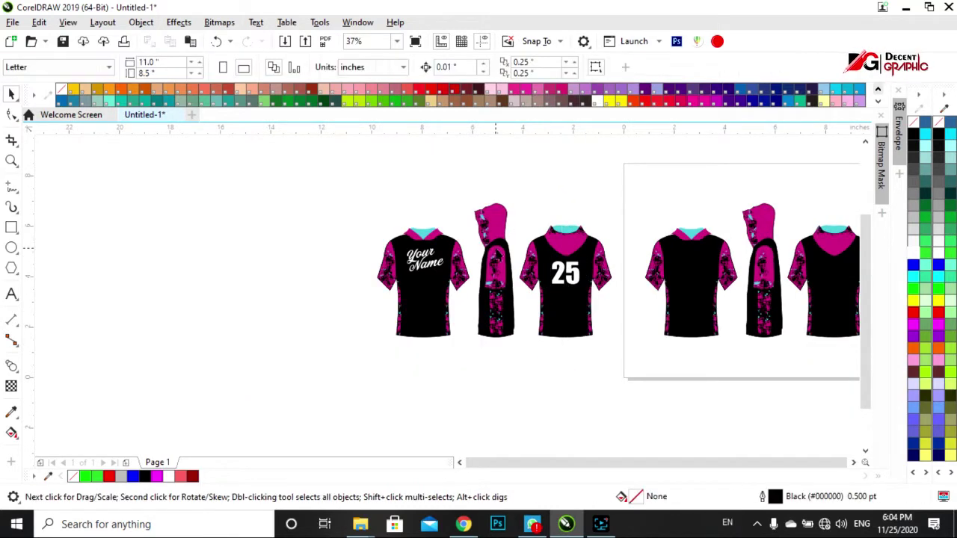
# - Fill the front jersey's two sleeves and the side view's sleeve grey
pyautogui.scroll(2, 509, 265)
pyautogui.click(288, 299)
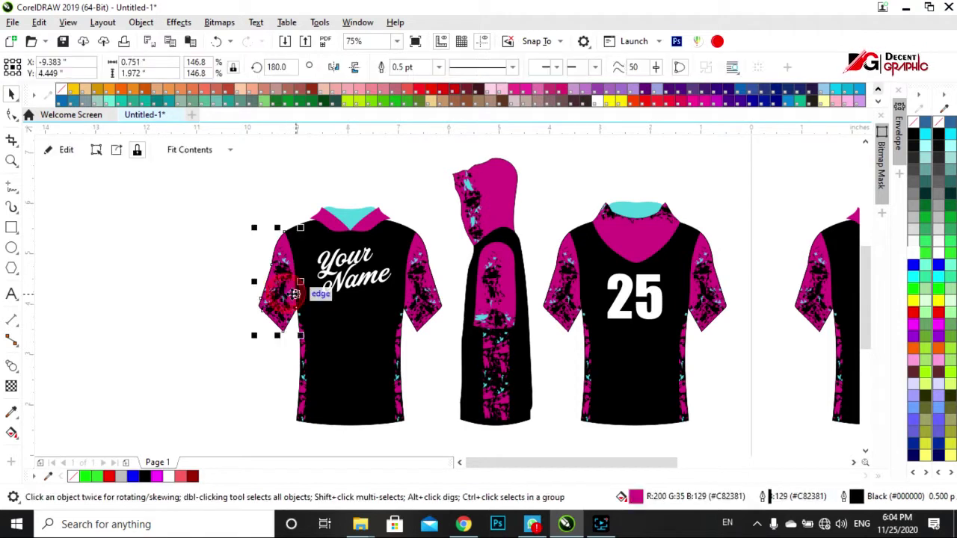
pyautogui.click(912, 213)
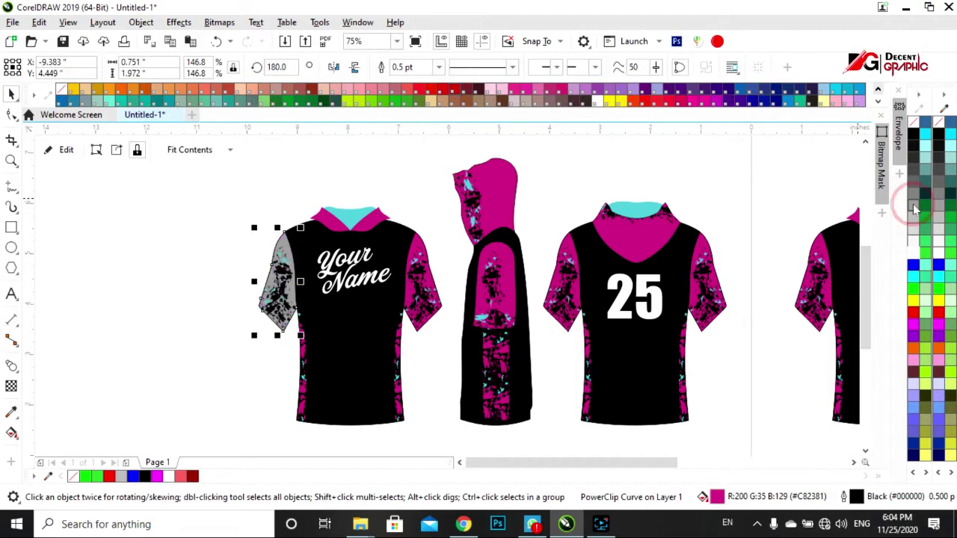
pyautogui.click(430, 283)
pyautogui.hotkey('ctrl', 'r')
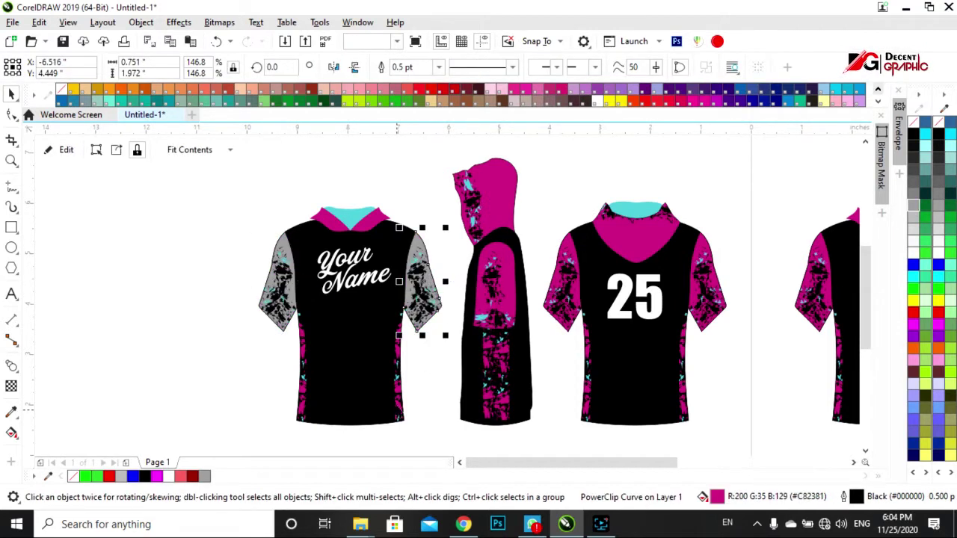
pyautogui.keyDown('ctrl'); pyautogui.click(349, 218); pyautogui.keyUp('ctrl')
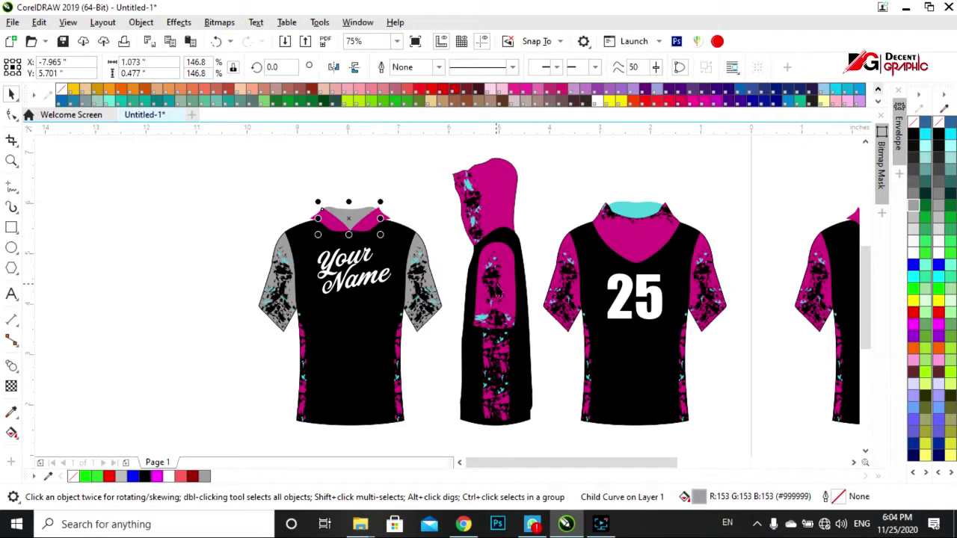
pyautogui.keyDown('ctrl'); pyautogui.click(496, 291); pyautogui.keyUp('ctrl')
pyautogui.hotkey('ctrl', 'r')
# - Try grey fills on the side-view hood and whole hoodie, undoing both
pyautogui.keyDown('ctrl'); pyautogui.click(499, 208); pyautogui.keyUp('ctrl')
pyautogui.hotkey('ctrl', 'r')
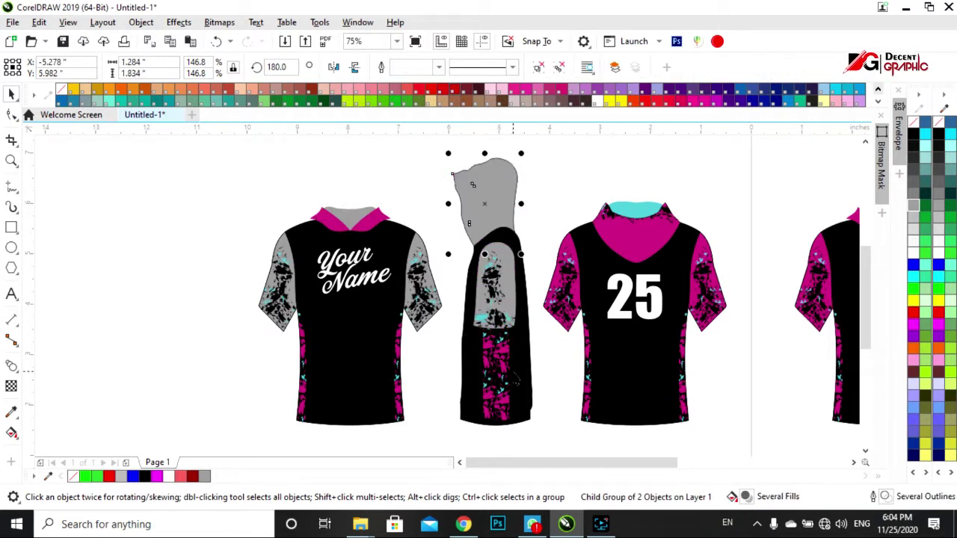
pyautogui.hotkey('ctrl', 'z')
pyautogui.click(559, 68)
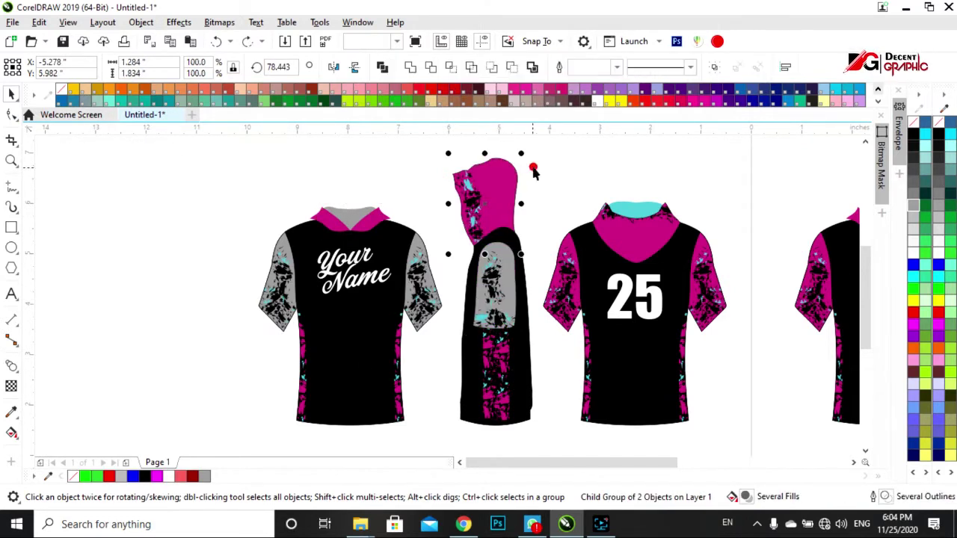
pyautogui.click(516, 191)
pyautogui.click(208, 480)
pyautogui.hotkey('ctrl', 'z')
# - Fill the side-view hood and its lower side panel grey
pyautogui.click(512, 181)
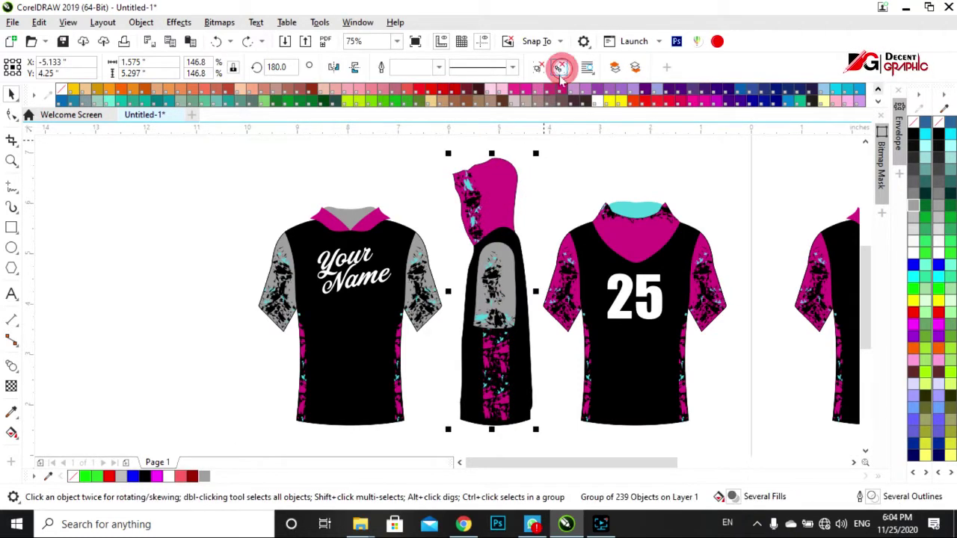
pyautogui.keyDown('ctrl'); pyautogui.click(513, 181); pyautogui.keyUp('ctrl')
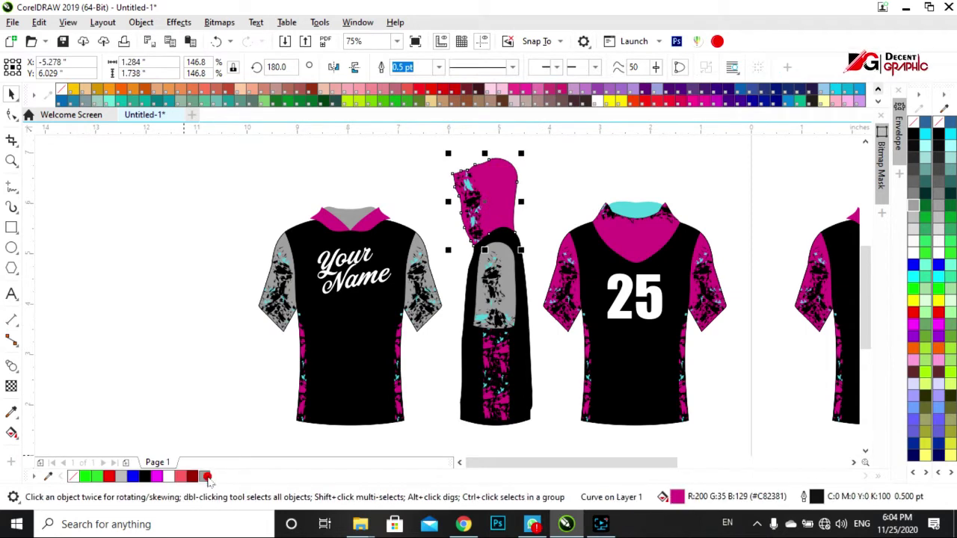
pyautogui.click(204, 477)
pyautogui.press('Tab')
pyautogui.click(204, 476)
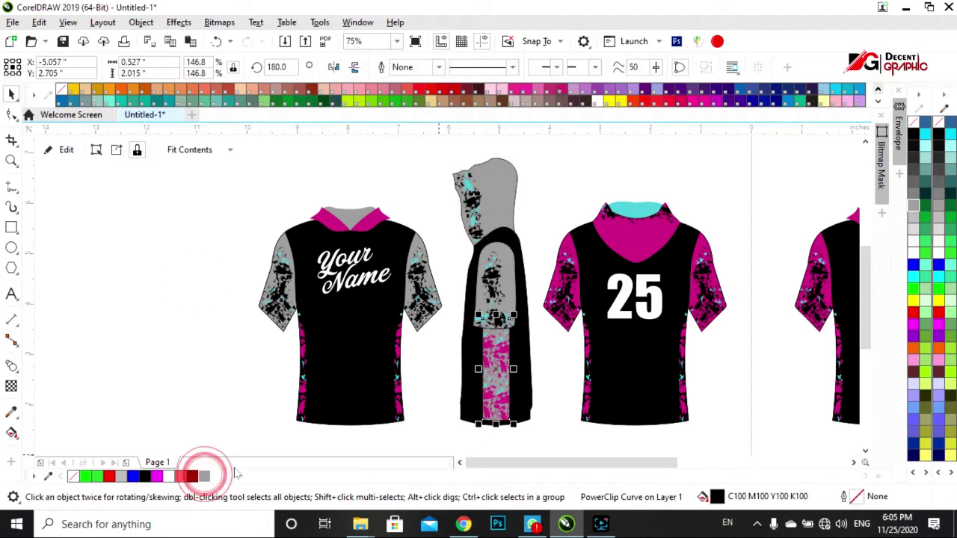
pyautogui.click(170, 348)
pyautogui.scroll(-2, 369, 238)
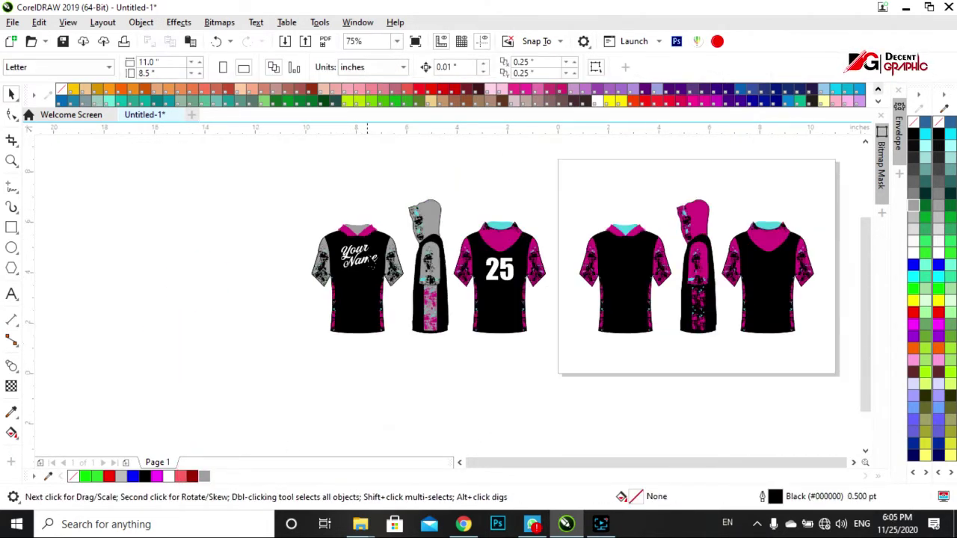
pyautogui.scroll(2, 371, 243)
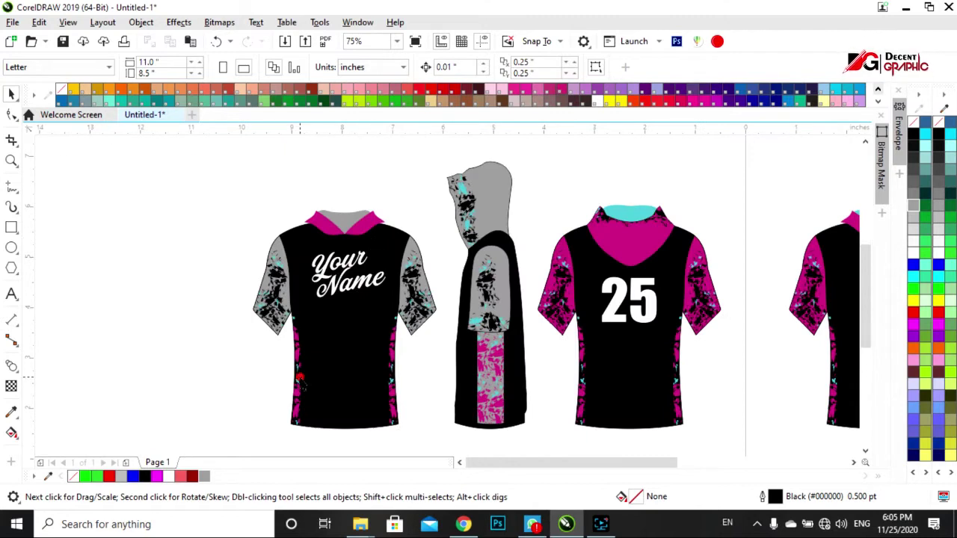
# - Edit the front jersey's PowerClip contents so its side panels show a grey-and-magenta pattern
pyautogui.click(298, 380)
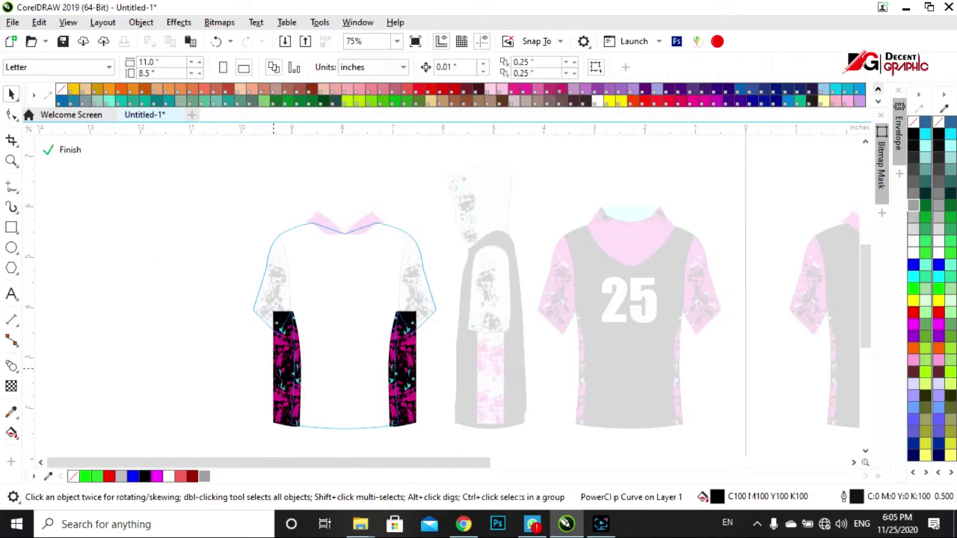
pyautogui.click(290, 374)
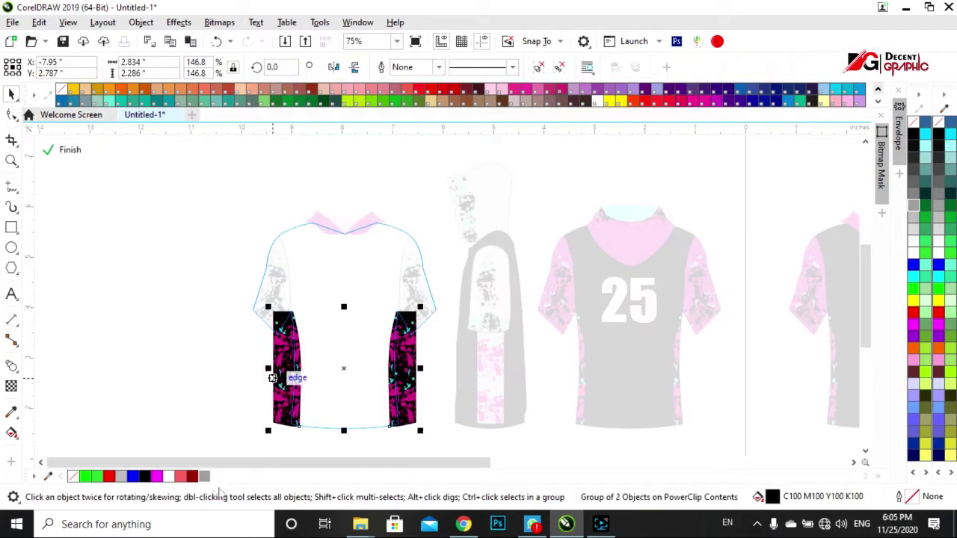
pyautogui.keyDown('ctrl'); pyautogui.click(213, 256); pyautogui.keyUp('ctrl')
pyautogui.click(192, 282)
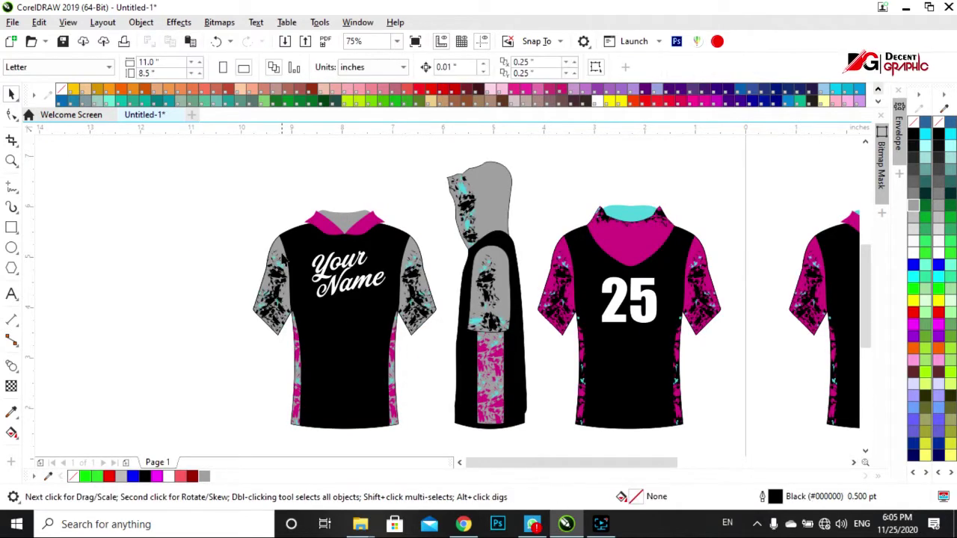
# - Fill the back jersey's upper yoke grey
pyautogui.click(321, 224)
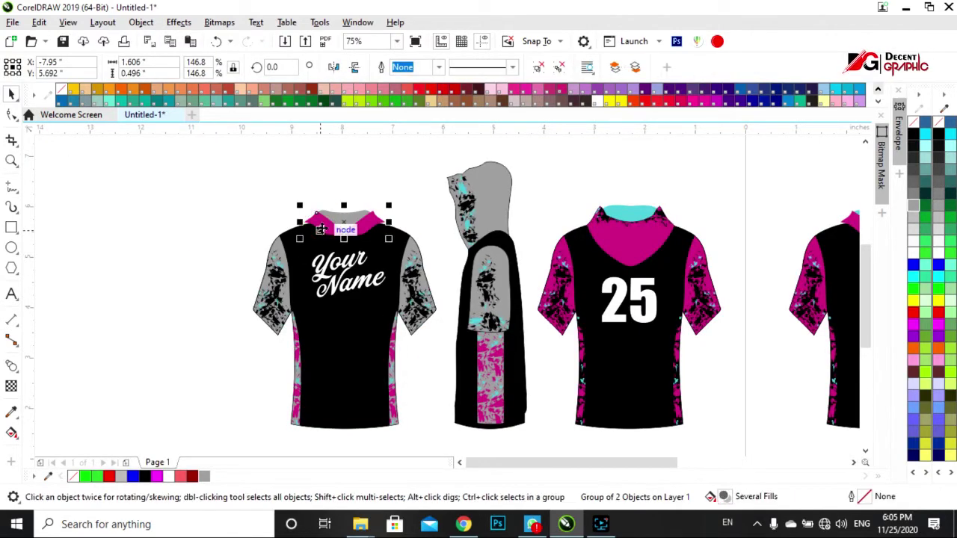
pyautogui.click(202, 267)
pyautogui.scroll(-3, 309, 250)
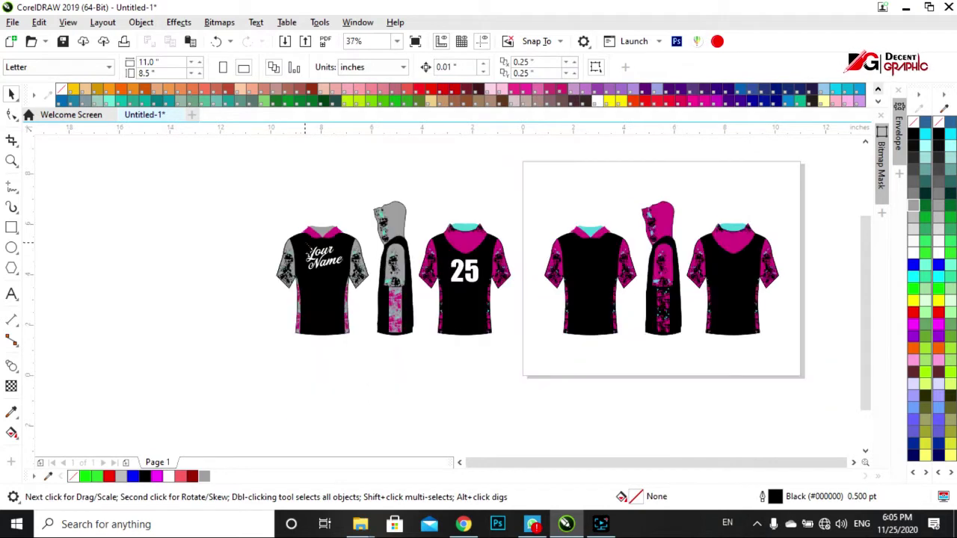
pyautogui.scroll(3, 500, 250)
pyautogui.click(450, 251)
pyautogui.click(204, 477)
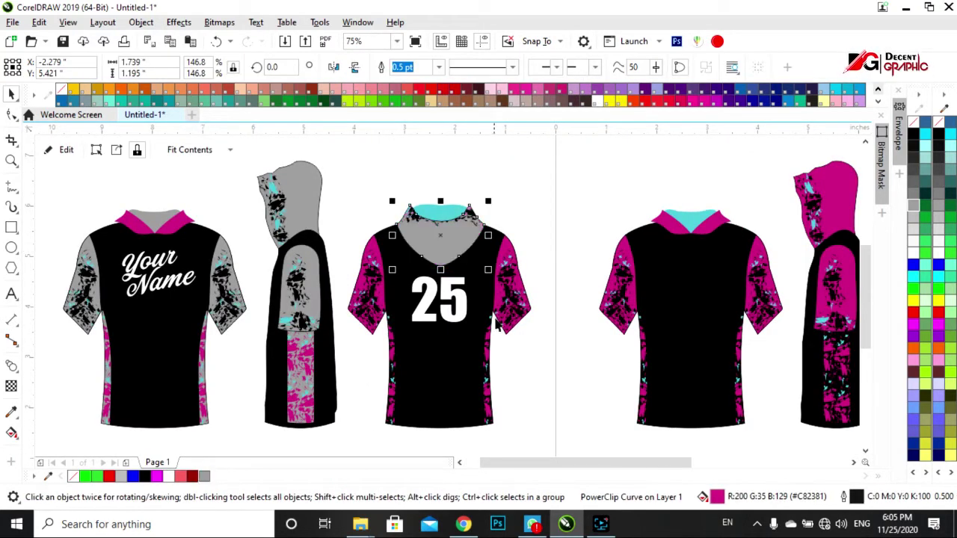
# - Fill the back jersey's sleeves grey
pyautogui.click(510, 315)
pyautogui.click(204, 476)
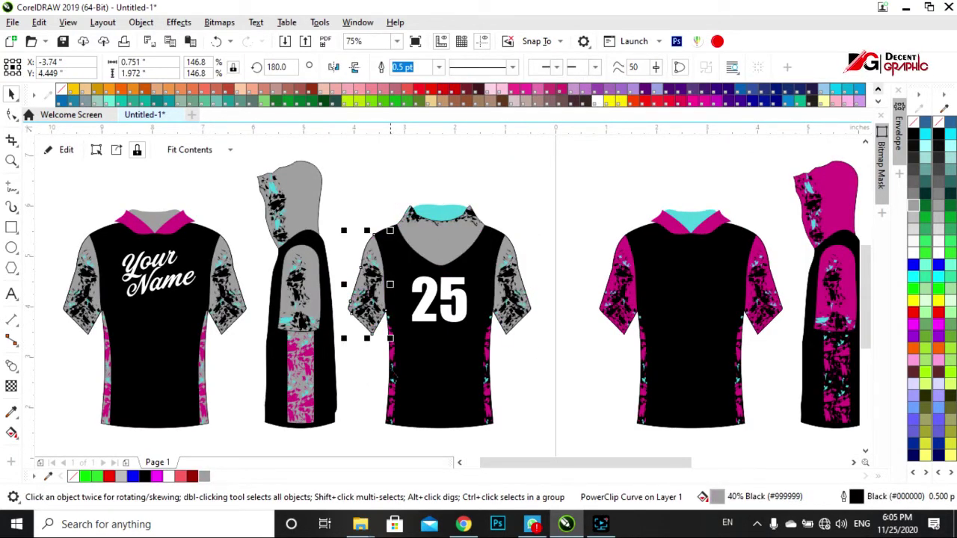
pyautogui.click(391, 376)
# - Tint the back jersey's clipped side panels grey and select the whole left jersey set
pyautogui.click(60, 151)
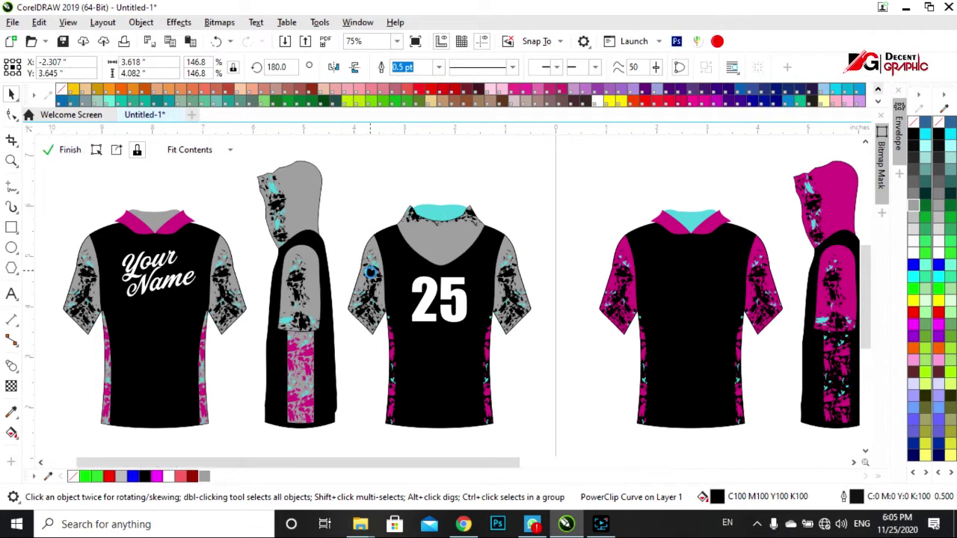
pyautogui.click(204, 476)
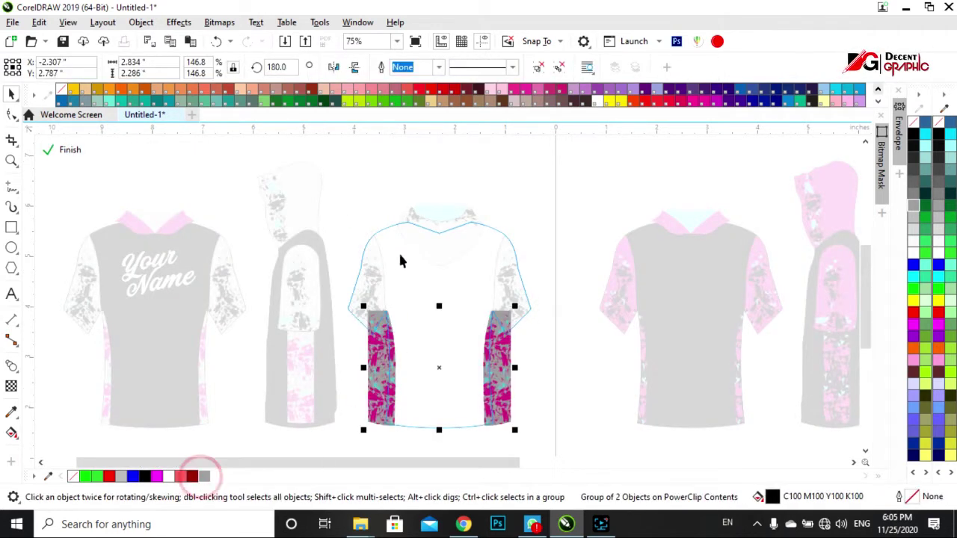
pyautogui.click(67, 150)
pyautogui.scroll(-2, 462, 282)
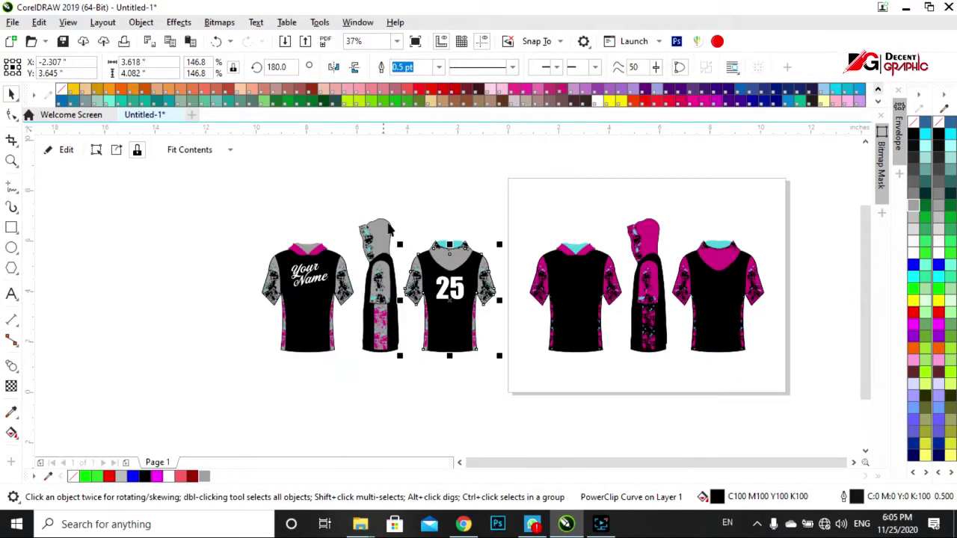
pyautogui.moveTo(207, 197); pyautogui.dragTo(526, 395)
pyautogui.scroll(2, 430, 260)
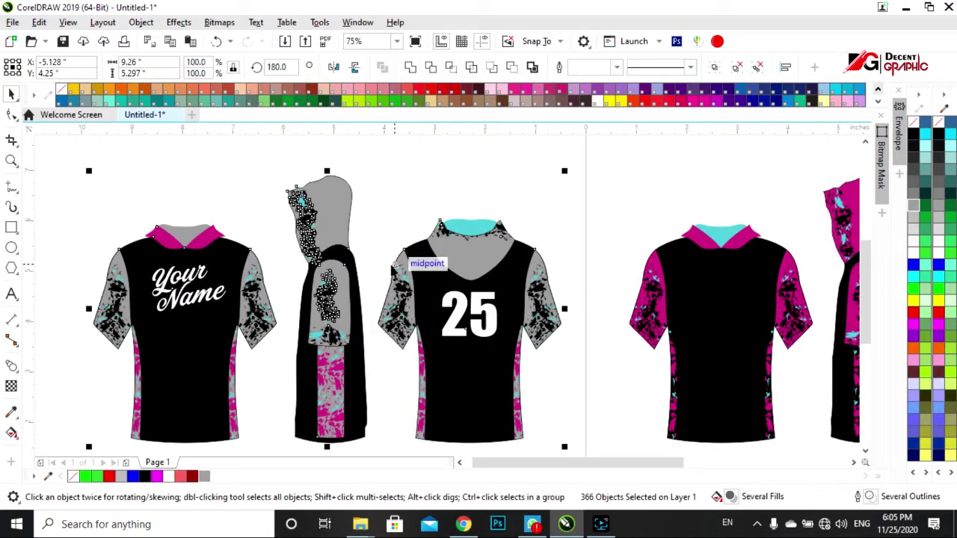
# - Fill the front 'Your Name' jersey's collar dark grey #333333
pyautogui.scroll(-2, 388, 269)
pyautogui.click(272, 199)
pyautogui.scroll(2, 284, 247)
pyautogui.click(294, 250)
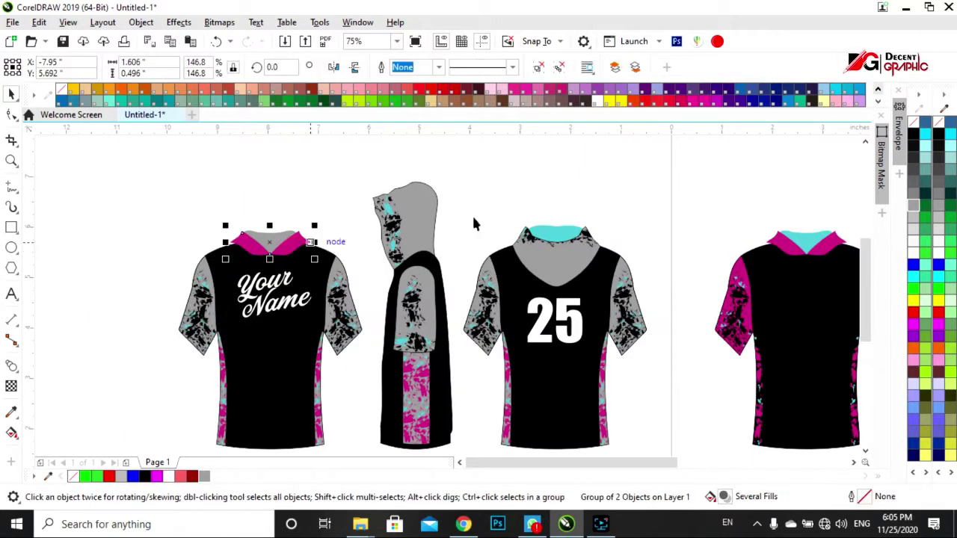
pyautogui.click(915, 157)
pyautogui.hotkey('ctrl', 'z')
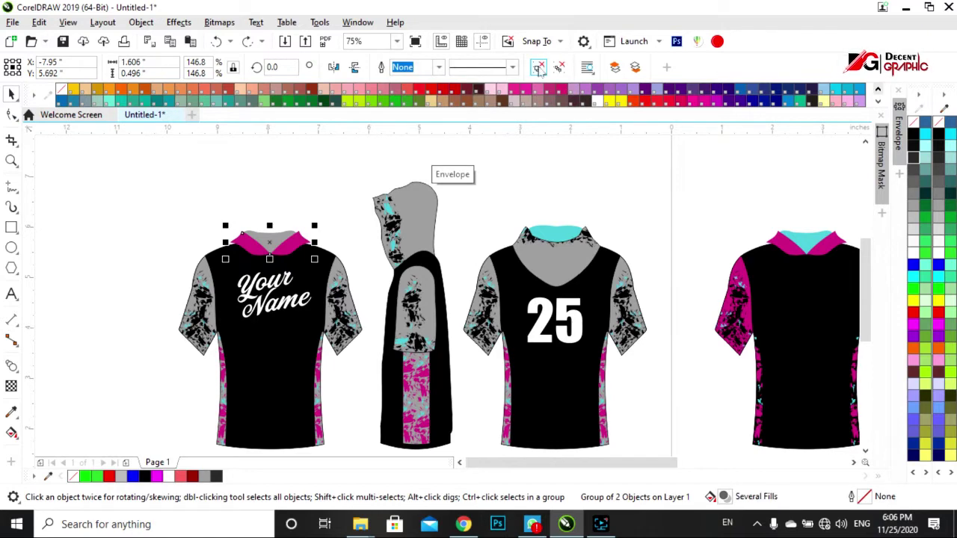
pyautogui.hotkey('ctrl', 'shift', 'z')
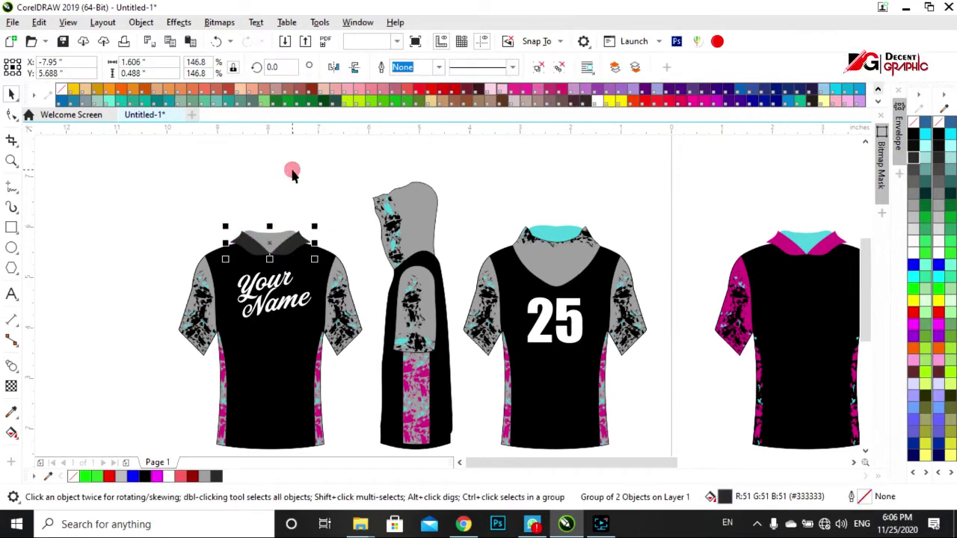
pyautogui.click(292, 174)
pyautogui.scroll(-2, 314, 314)
pyautogui.scroll(3, 315, 314)
pyautogui.click(315, 314)
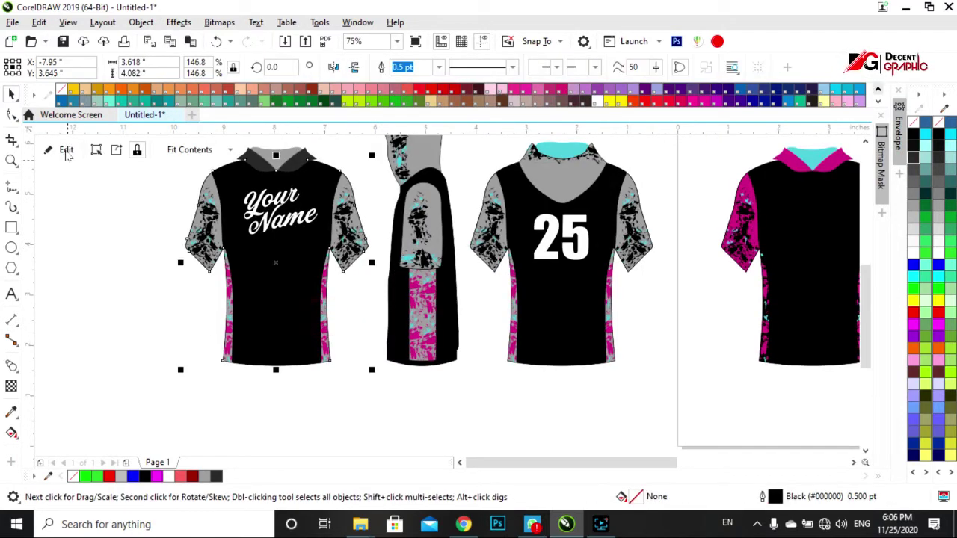
# - Turn the splatter in the front jersey's left side panel black
pyautogui.click(66, 152)
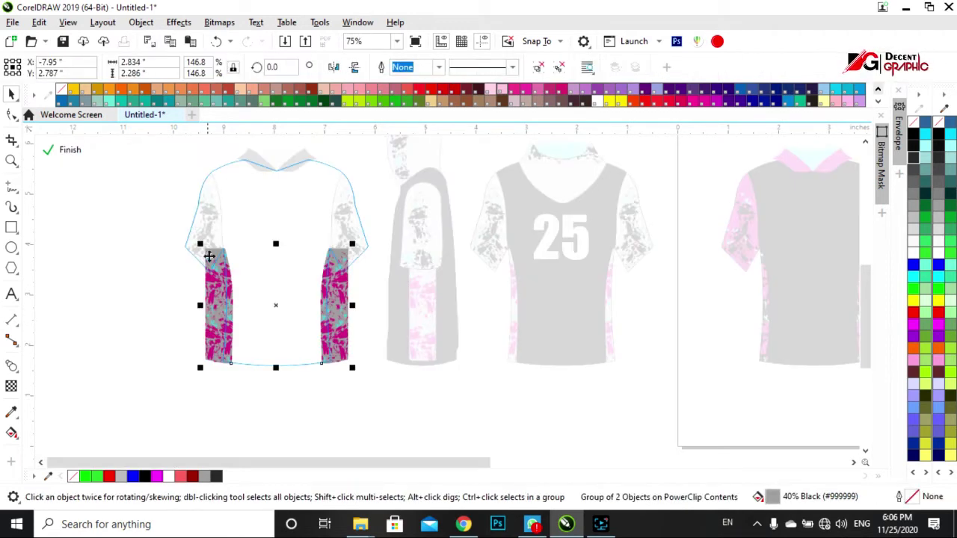
pyautogui.keyDown('ctrl'); pyautogui.click(210, 328); pyautogui.keyUp('ctrl')
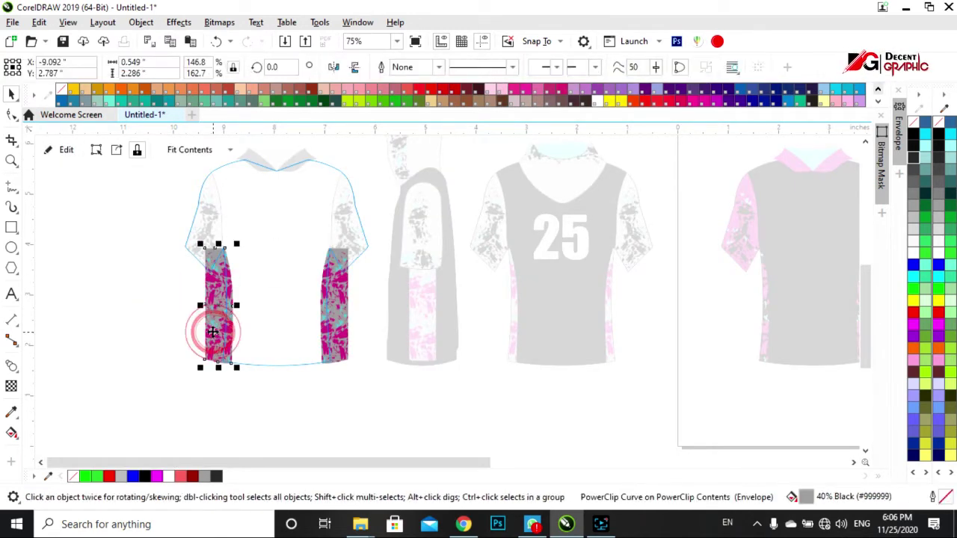
pyautogui.moveTo(212, 317); pyautogui.dragTo(163, 318)
pyautogui.hotkey('ctrl', 'z')
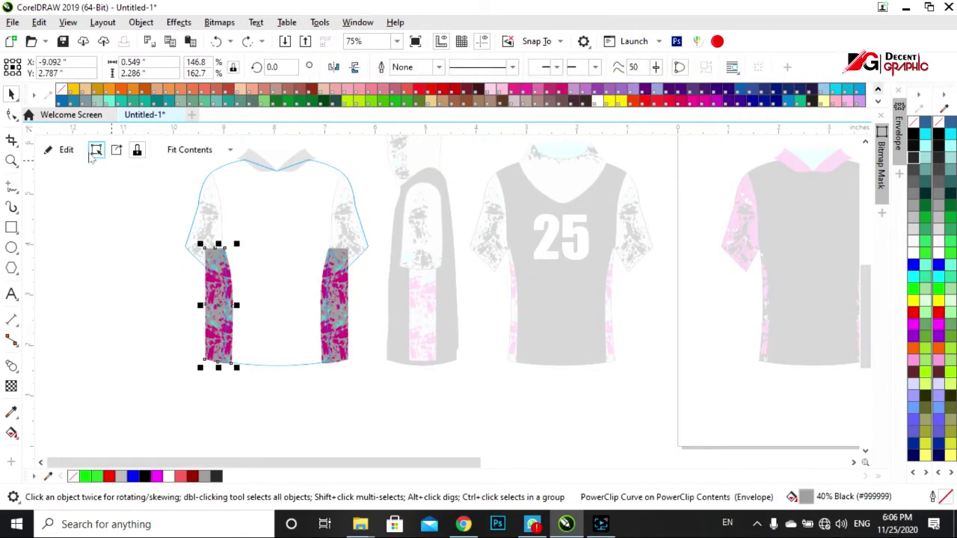
pyautogui.click(219, 341)
pyautogui.click(238, 263)
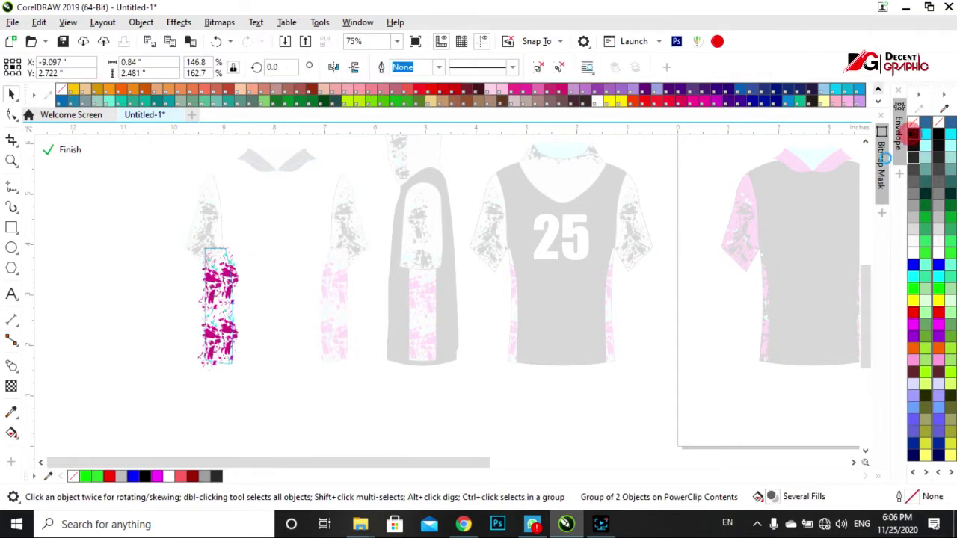
pyautogui.click(216, 477)
pyautogui.click(64, 150)
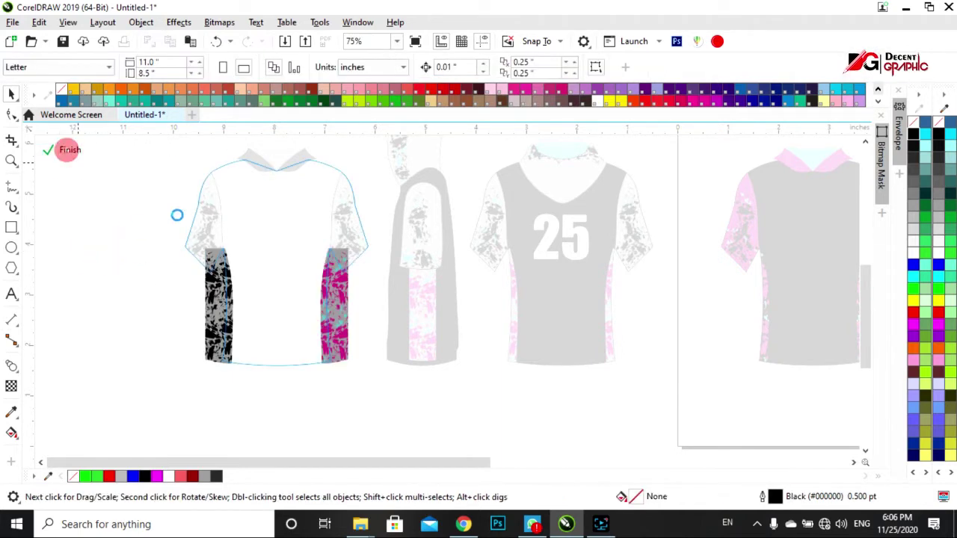
pyautogui.click(241, 344)
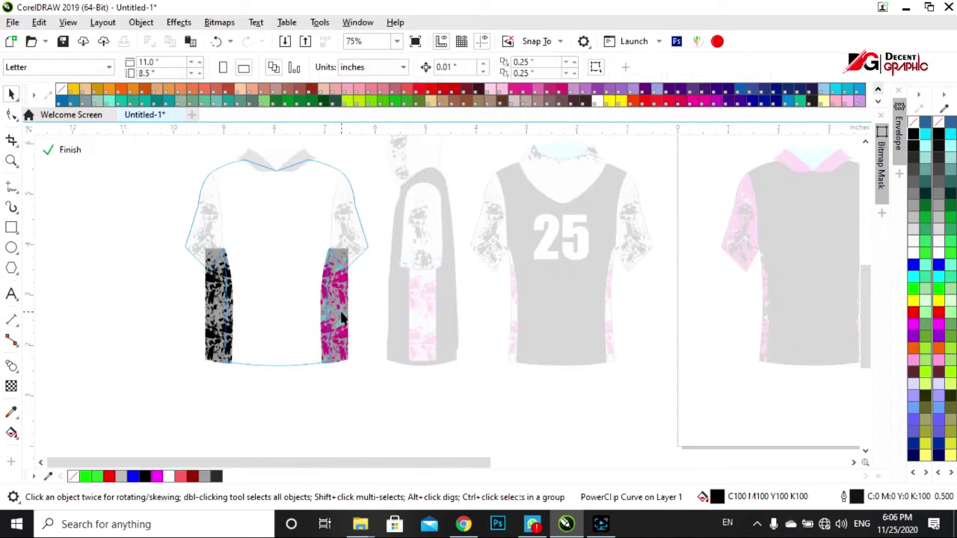
# - Turn the front right panel's and side-view panel's splatter black
pyautogui.click(337, 314)
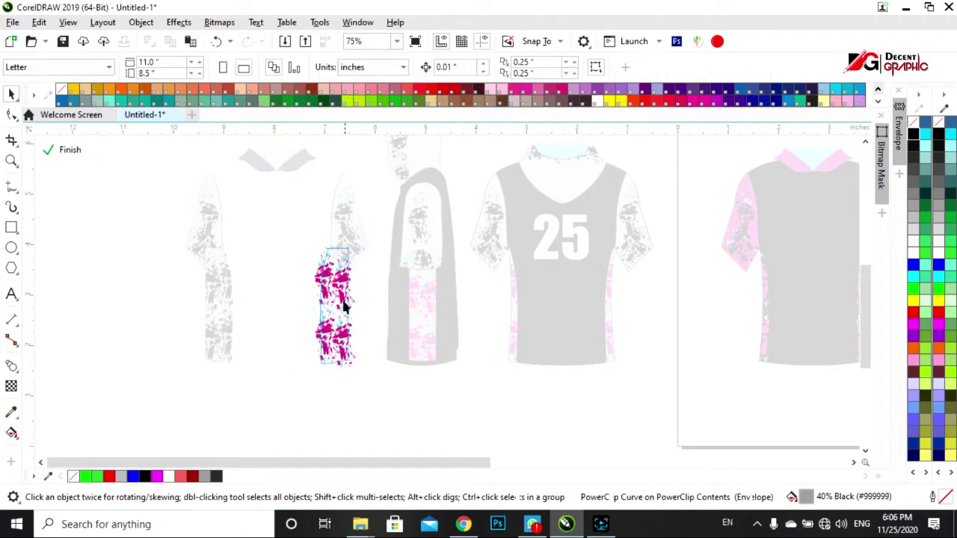
pyautogui.click(914, 135)
pyautogui.click(70, 150)
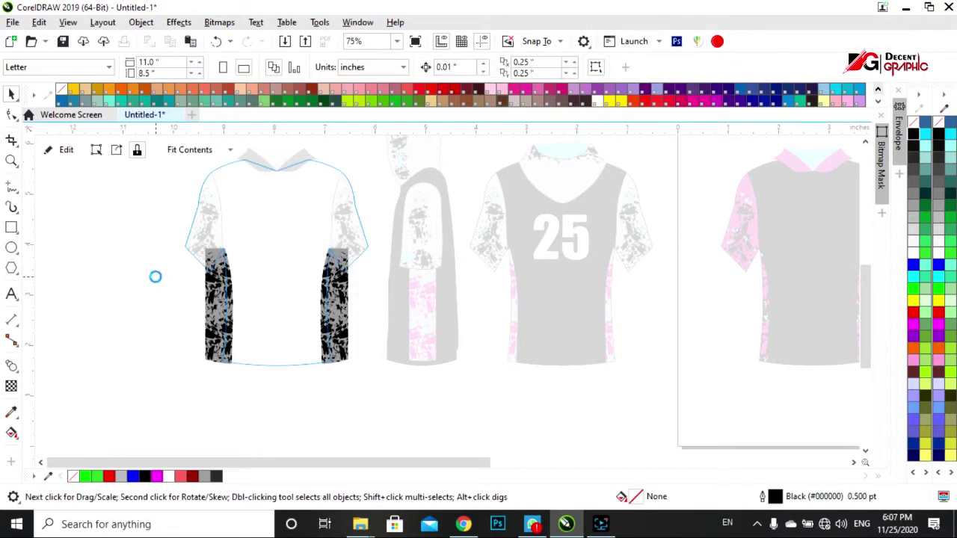
pyautogui.click(422, 336)
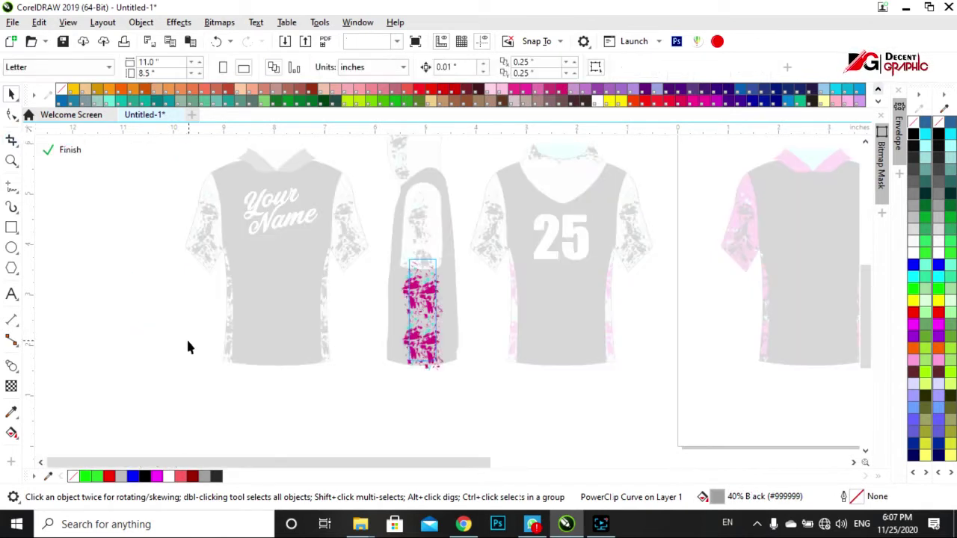
pyautogui.click(423, 318)
pyautogui.click(914, 134)
pyautogui.click(66, 150)
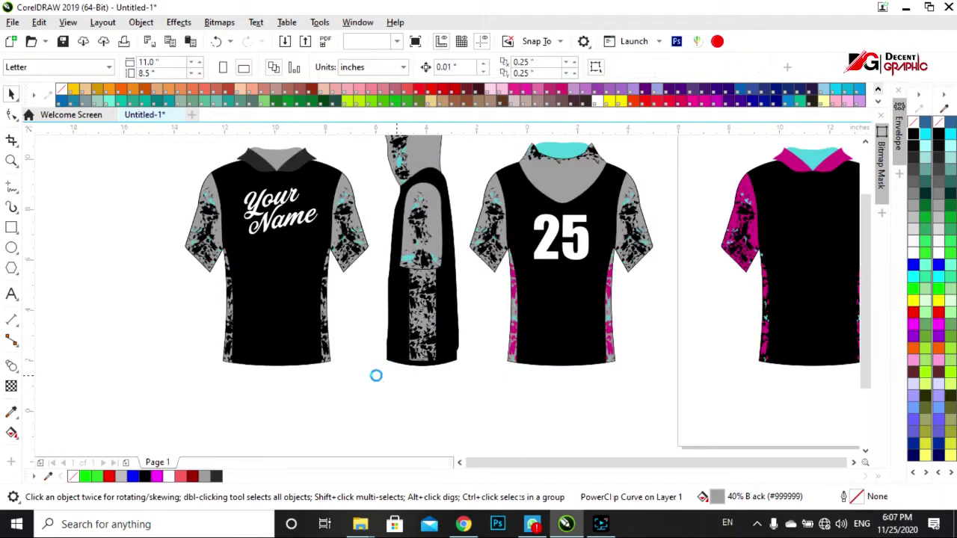
# - Fill the 25 shirt's turquoise collar dark grey
pyautogui.scroll(-2, 396, 385)
pyautogui.scroll(3, 523, 299)
pyautogui.click(463, 204)
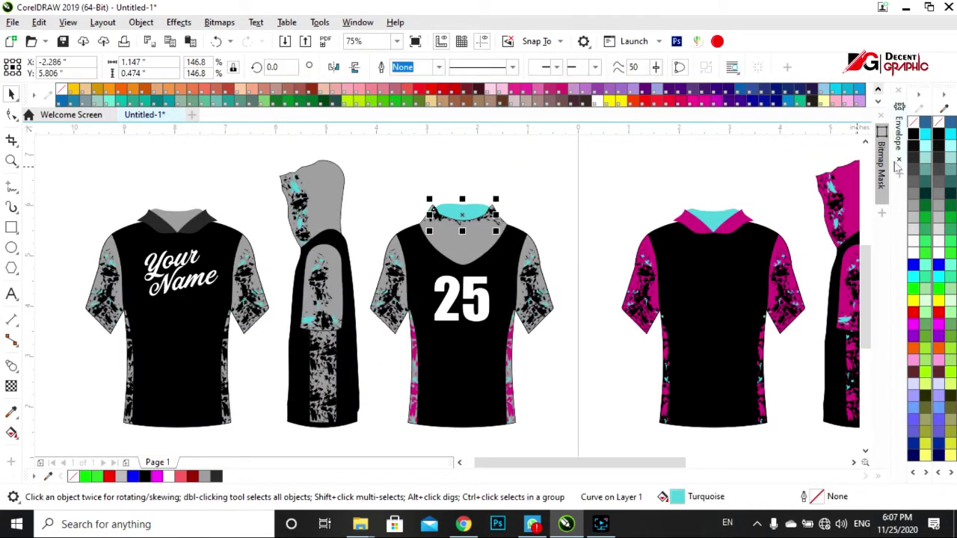
pyautogui.click(216, 477)
pyautogui.click(543, 175)
# - Open the 25 shirt's PowerClip contents and ungroup its pink side panels
pyautogui.click(510, 384)
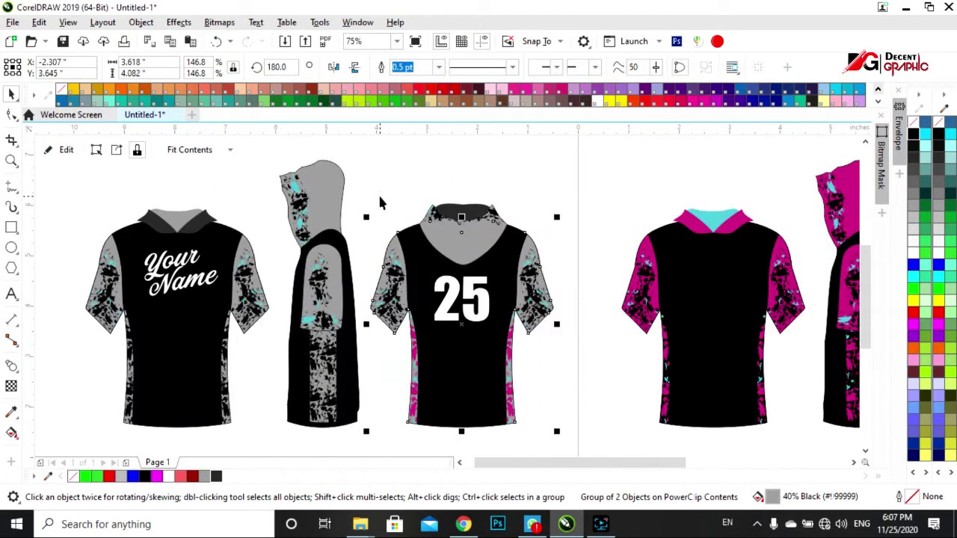
pyautogui.click(65, 153)
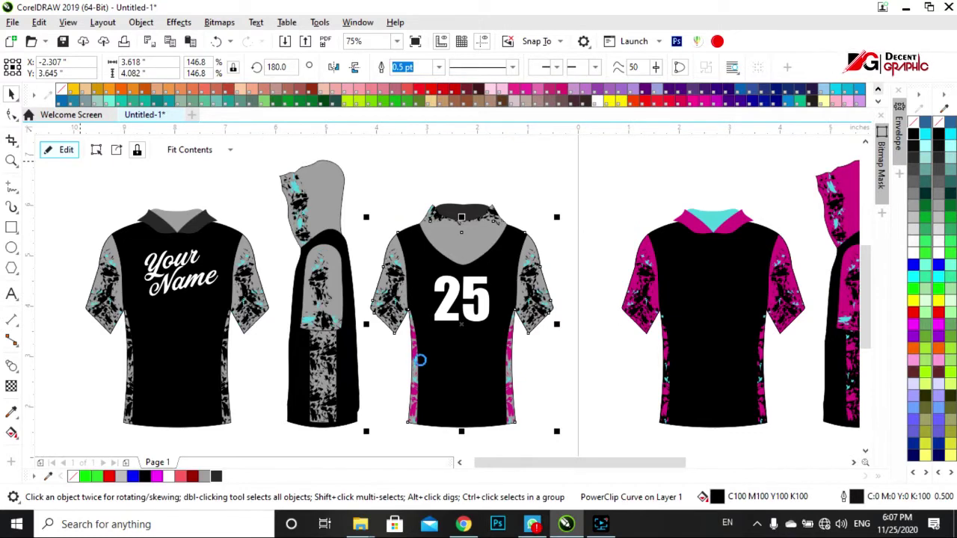
pyautogui.click(416, 367)
pyautogui.click(540, 68)
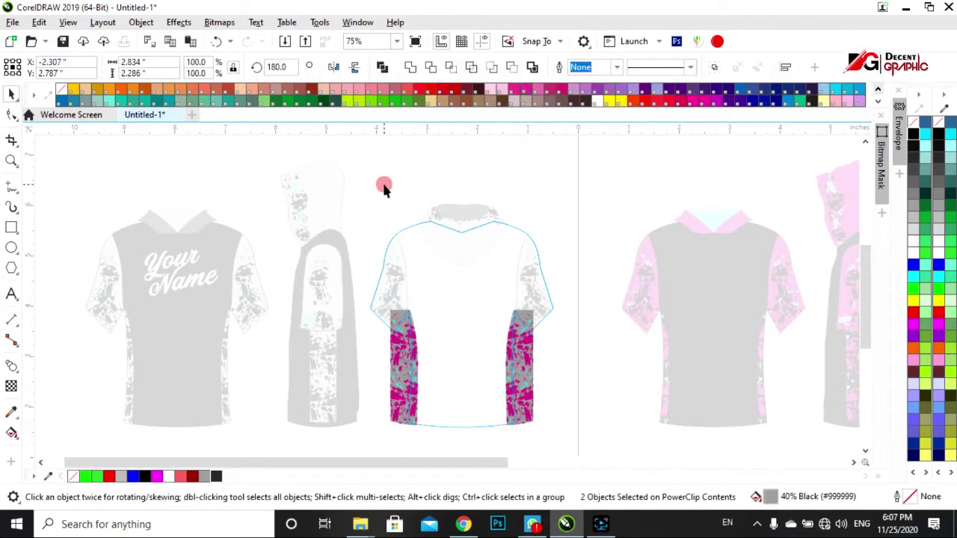
# - Recolour the left side panel's magenta splatter black inside its PowerClip
pyautogui.click(396, 383)
pyautogui.click(66, 153)
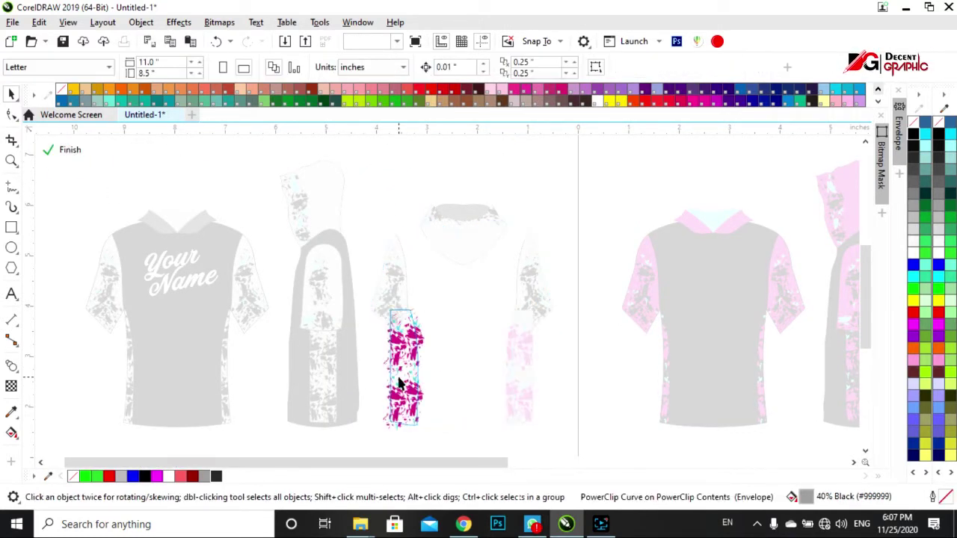
pyautogui.click(404, 366)
pyautogui.click(408, 344)
pyautogui.click(537, 359)
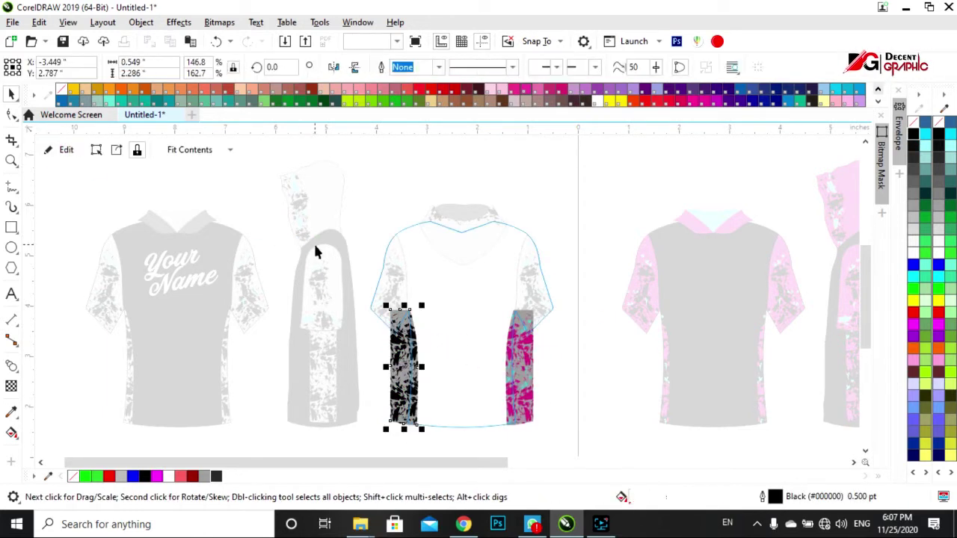
# - Recolour the pink right side panel's splatter black inside its PowerClip
pyautogui.click(531, 376)
pyautogui.click(66, 150)
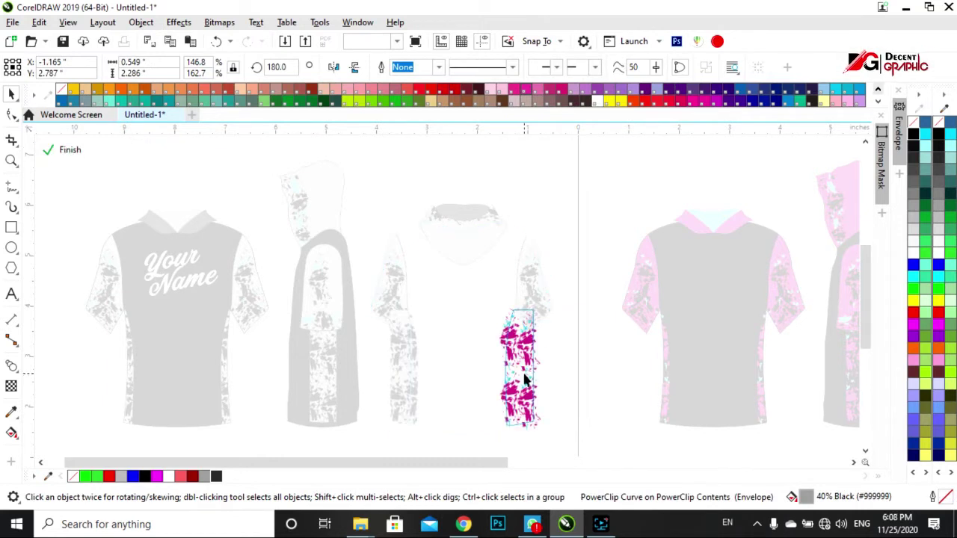
pyautogui.click(913, 133)
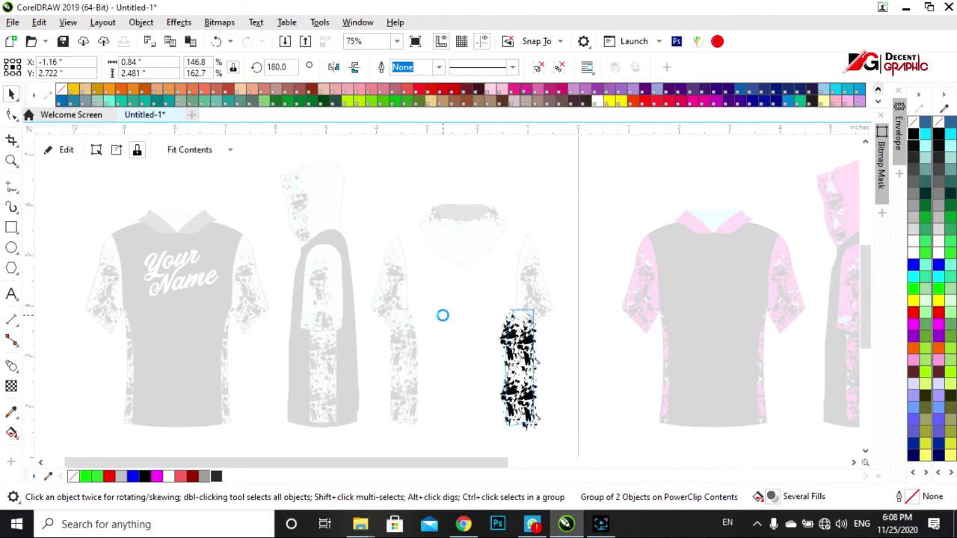
pyautogui.click(65, 150)
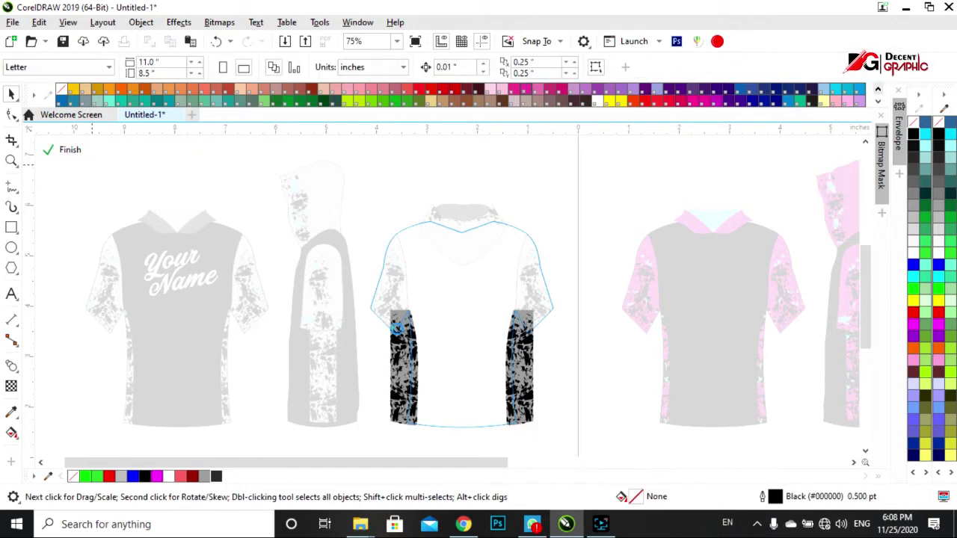
pyautogui.scroll(-3, 426, 336)
pyautogui.scroll(1, 268, 245)
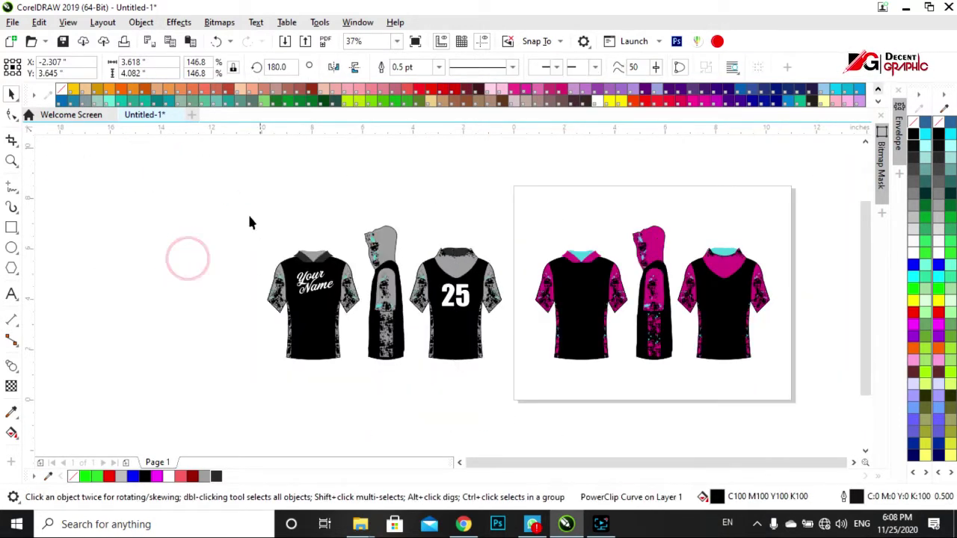
# - Drop a copy of the three black shirts below the originals
pyautogui.moveTo(242, 210); pyautogui.dragTo(517, 391)
pyautogui.scroll(-3, 460, 229)
pyautogui.scroll(1, 432, 263)
pyautogui.moveTo(432, 263)
pyautogui.mouseDown()
pyautogui.moveTo(431, 341)
pyautogui.moveTo(422, 332)
pyautogui.mouseUp()
pyautogui.scroll(2, 426, 353)
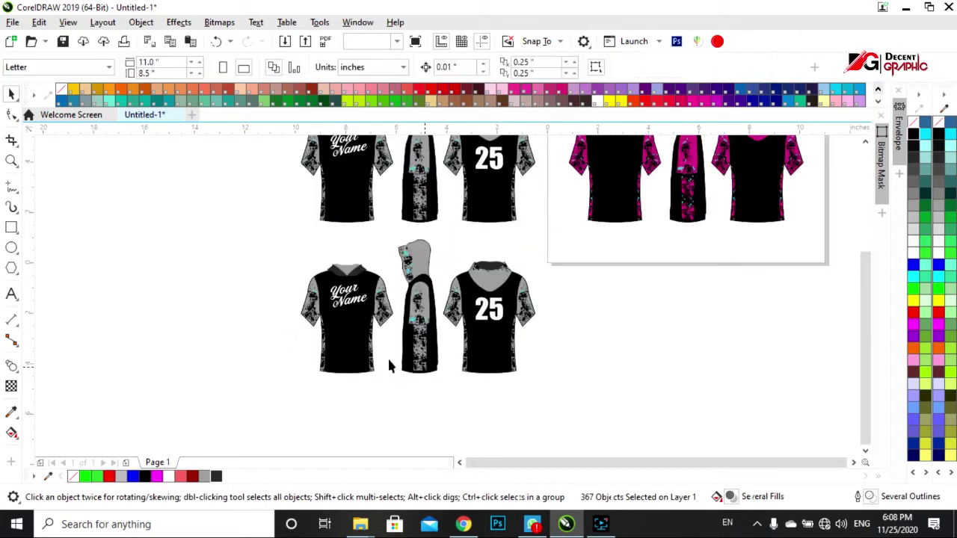
# - Fill the copied front shirt's body Baby Blue
pyautogui.click(350, 344)
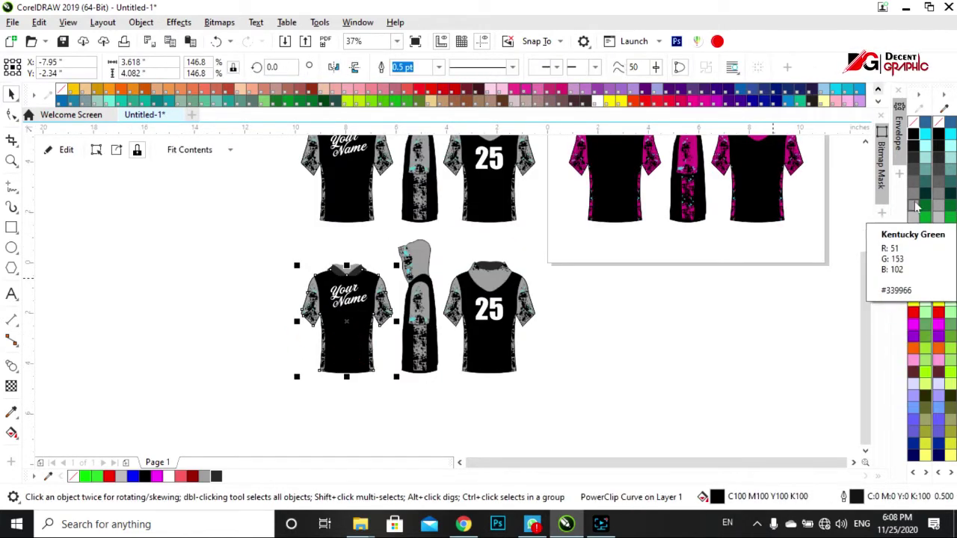
pyautogui.click(914, 410)
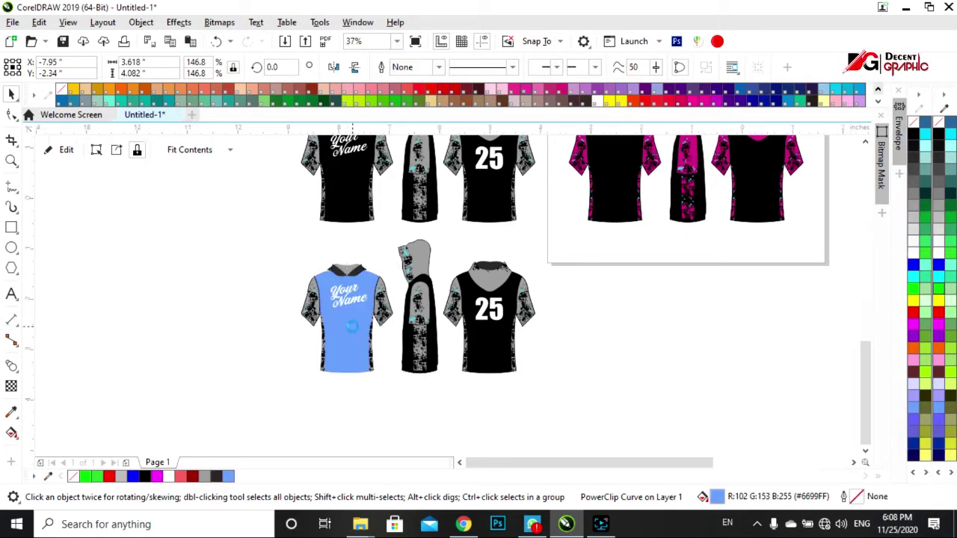
pyautogui.scroll(4, 359, 325)
pyautogui.scroll(-4, 359, 325)
pyautogui.scroll(2, 380, 329)
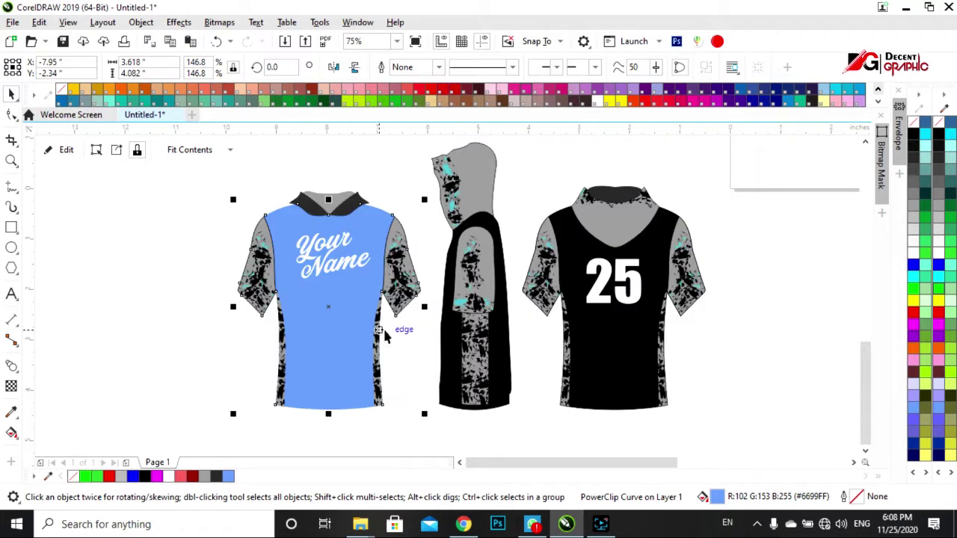
# - Fill the side-view body and the back shirt light blue, then select the blue set
pyautogui.click(455, 353)
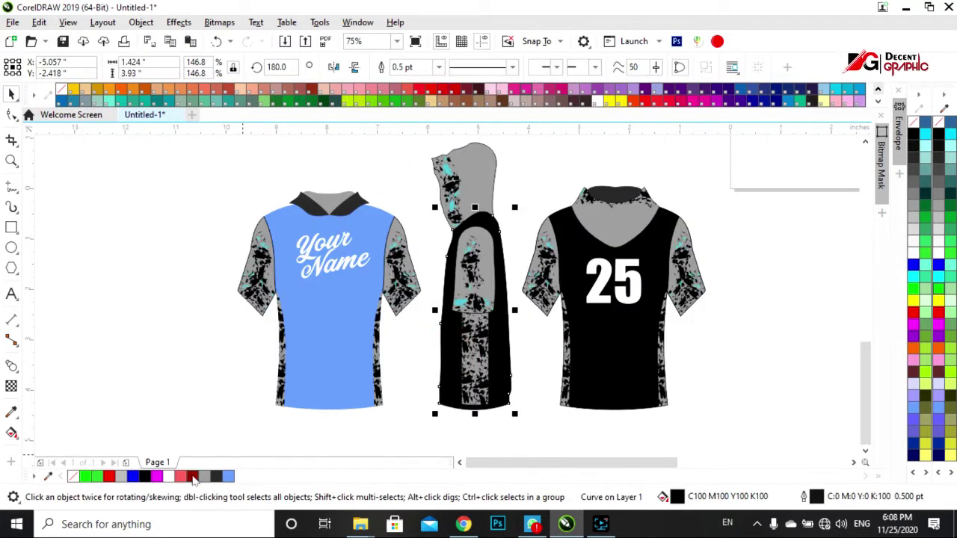
pyautogui.click(229, 477)
pyautogui.click(595, 384)
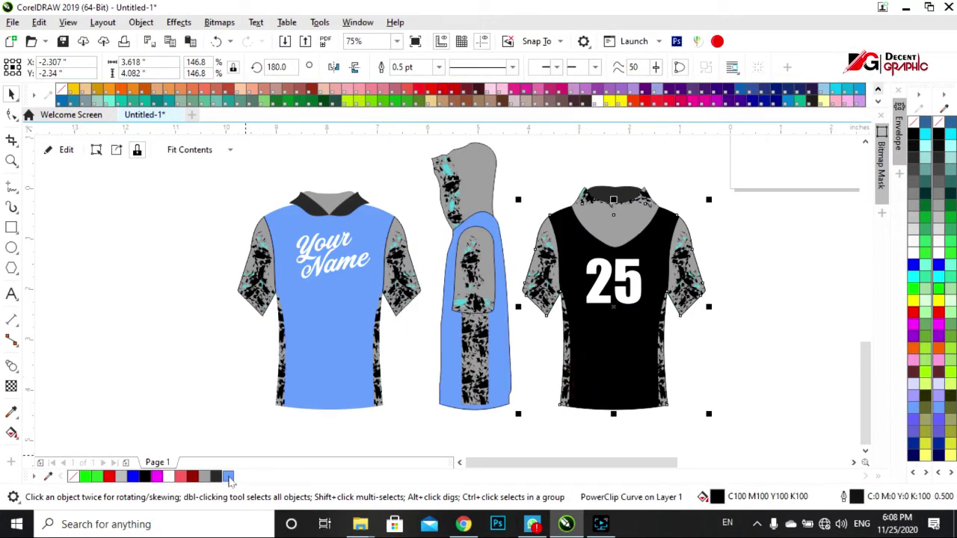
pyautogui.click(228, 476)
pyautogui.click(376, 415)
pyautogui.scroll(-2, 401, 263)
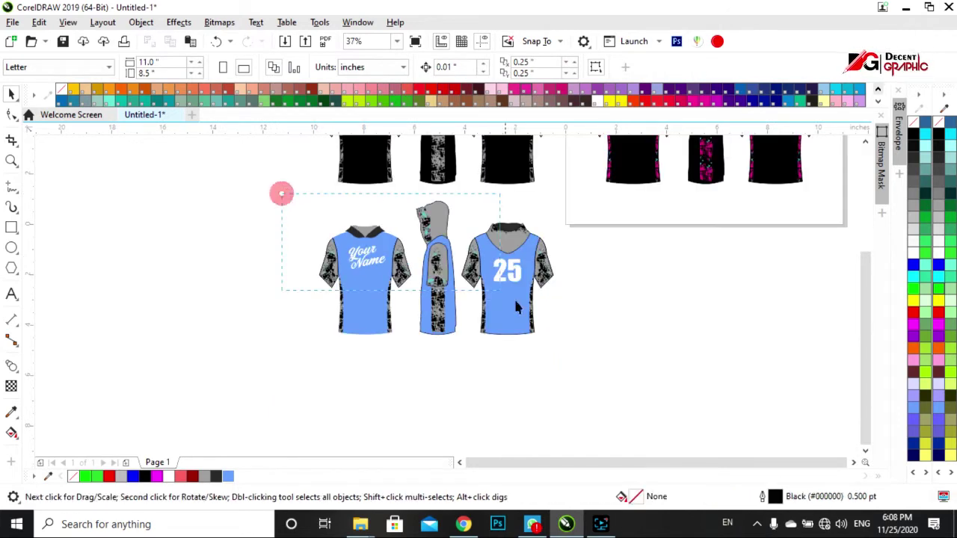
pyautogui.moveTo(516, 307); pyautogui.dragTo(440, 380)
pyautogui.scroll(-2, 441, 380)
# - Drop a copy of the blue jersey set to its right and fill its front shirt olive
pyautogui.moveTo(442, 329); pyautogui.dragTo(577, 346)
pyautogui.click(567, 387)
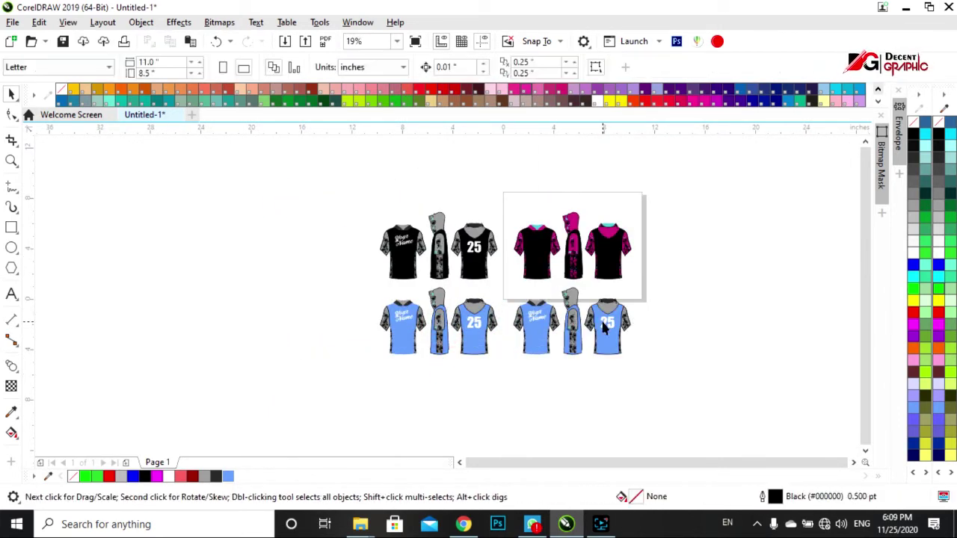
pyautogui.scroll(2, 605, 329)
pyautogui.click(463, 357)
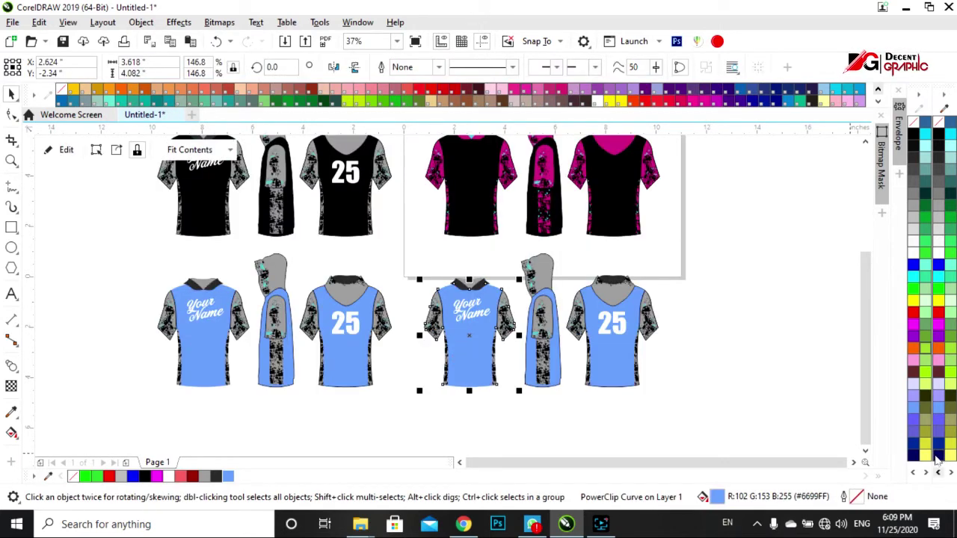
pyautogui.click(926, 409)
# - Repeat the olive fill on the copy's side view and '25' back shirt
pyautogui.click(560, 359)
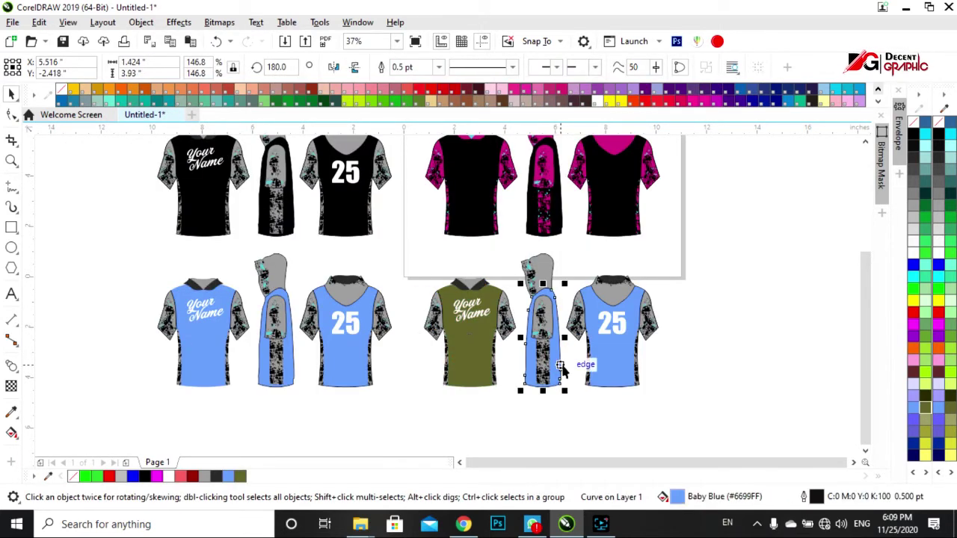
pyautogui.hotkey('ctrl', 'r')
pyautogui.click(613, 370)
pyautogui.hotkey('ctrl', 'r')
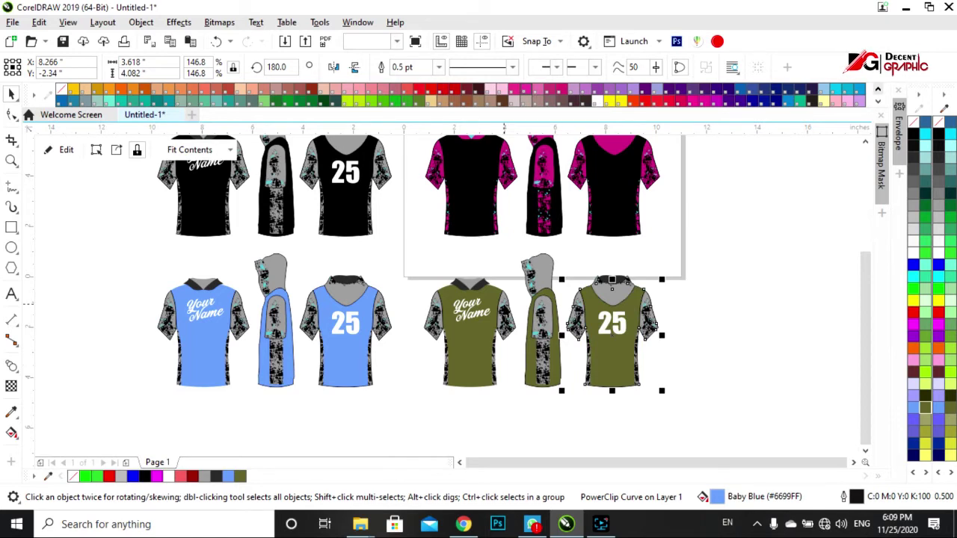
pyautogui.scroll(-2, 506, 314)
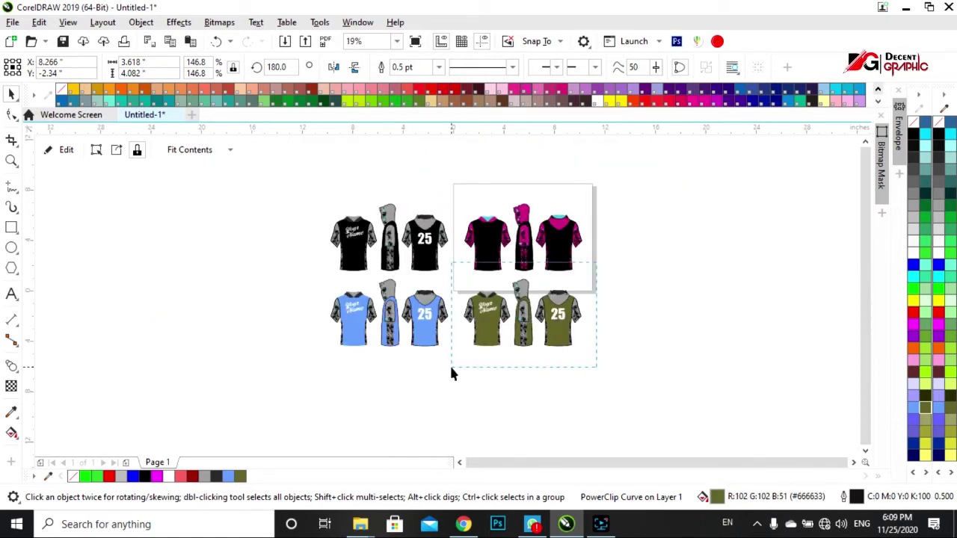
# - Select everything on the page and ungroup all the jersey pieces
pyautogui.hotkey('ctrl', 'a')
pyautogui.hotkey('ctrl', 'u')
pyautogui.hotkey('shift', 'F2')
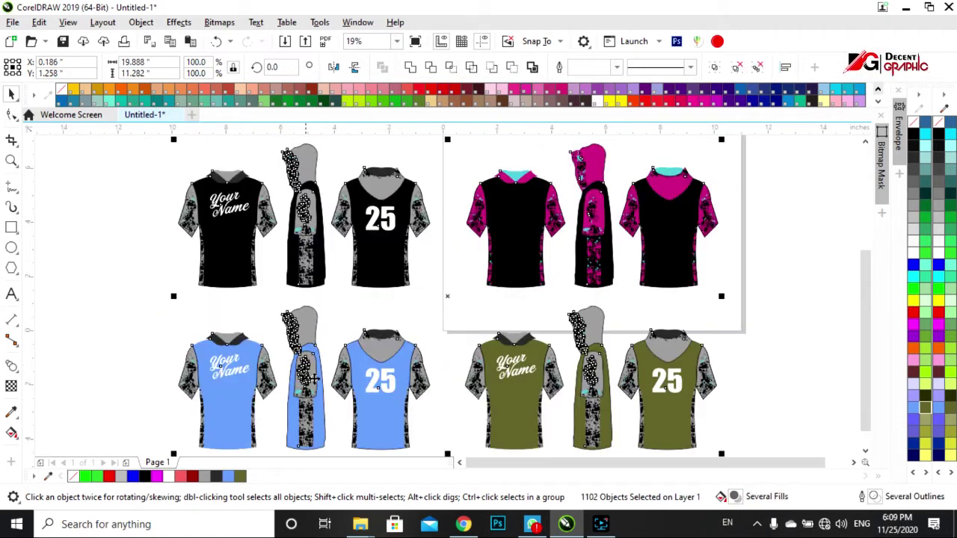
pyautogui.press('Escape')
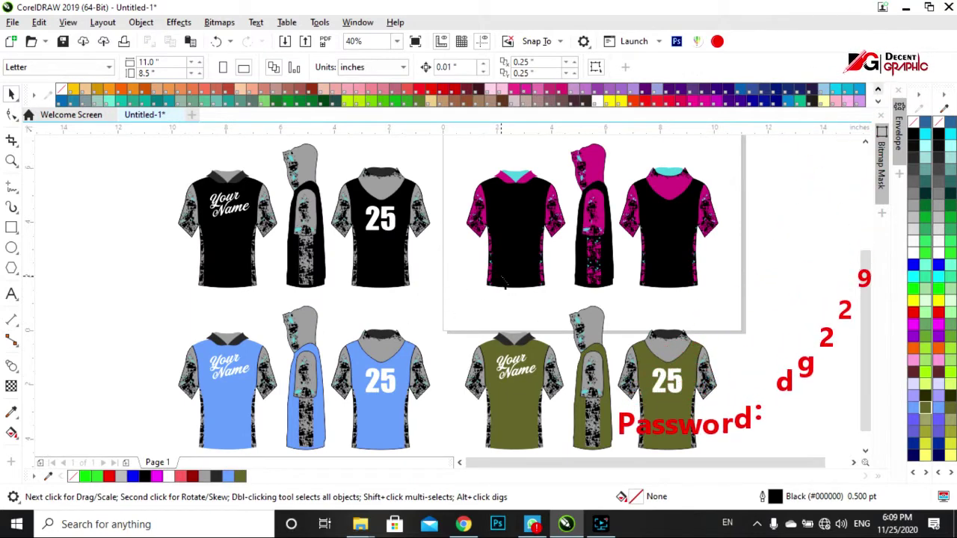
# - Marquee-select the olive jersey set and drop a duplicate of it to its right
pyautogui.scroll(-2, 509, 284)
pyautogui.scroll(2, 591, 310)
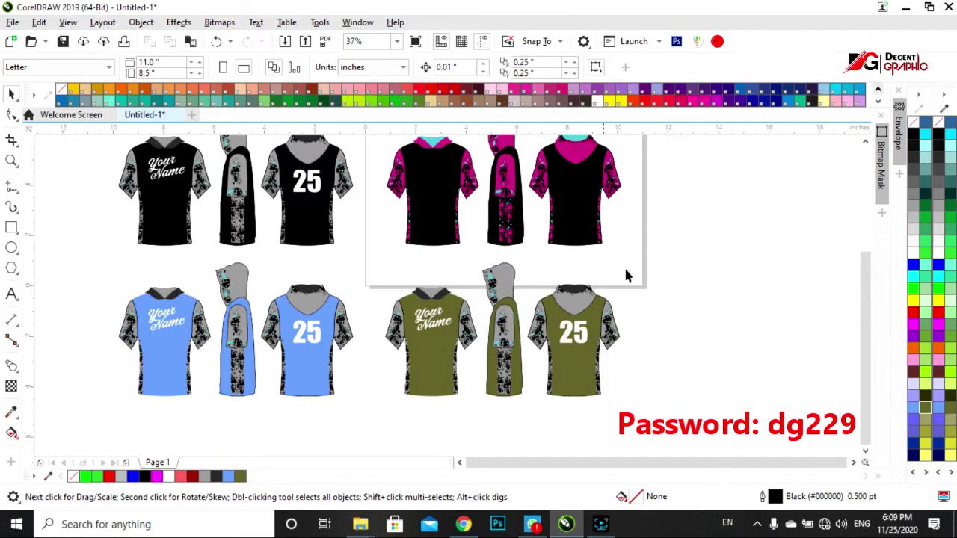
pyautogui.scroll(-1, 592, 311)
pyautogui.moveTo(673, 224); pyautogui.dragTo(355, 414)
pyautogui.moveTo(502, 318)
pyautogui.mouseDown()
pyautogui.moveTo(746, 317)
pyautogui.moveTo(698, 325)
pyautogui.mouseUp()
pyautogui.click(590, 391)
pyautogui.click(678, 335)
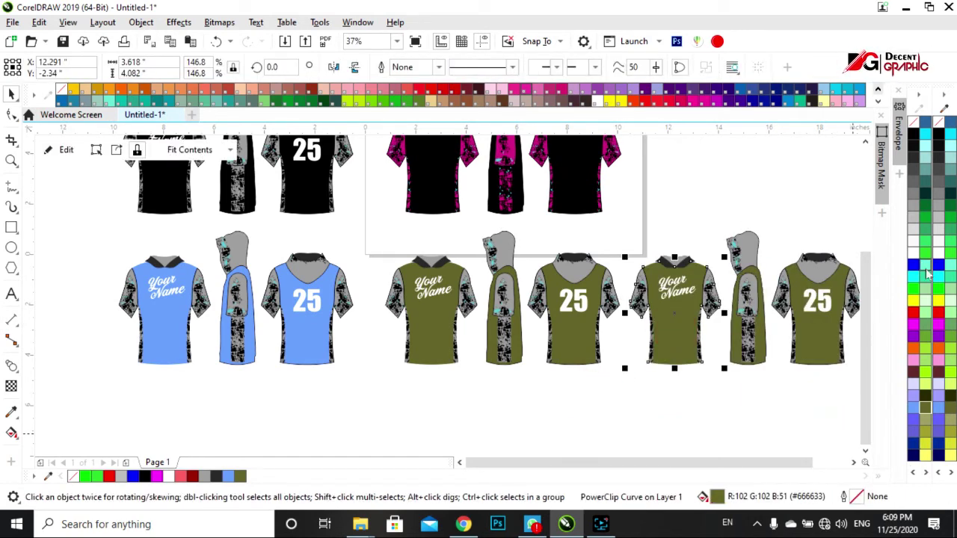
# - Fill the copied set's front, side and back shirts purple
pyautogui.click(929, 474)
pyautogui.click(913, 407)
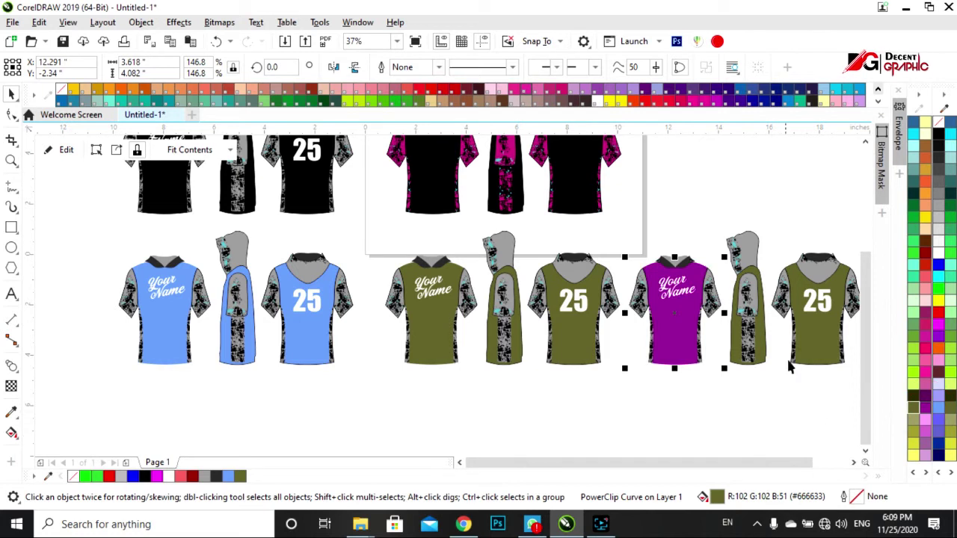
pyautogui.click(764, 344)
pyautogui.hotkey('ctrl', 'r')
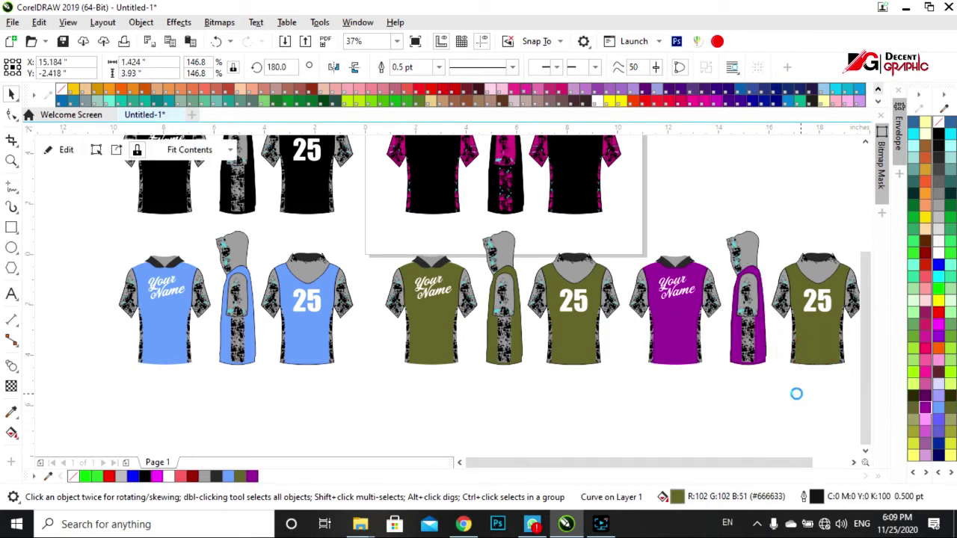
pyautogui.click(691, 411)
# - Make the purple side view's hood and grey panel white
pyautogui.click(747, 243)
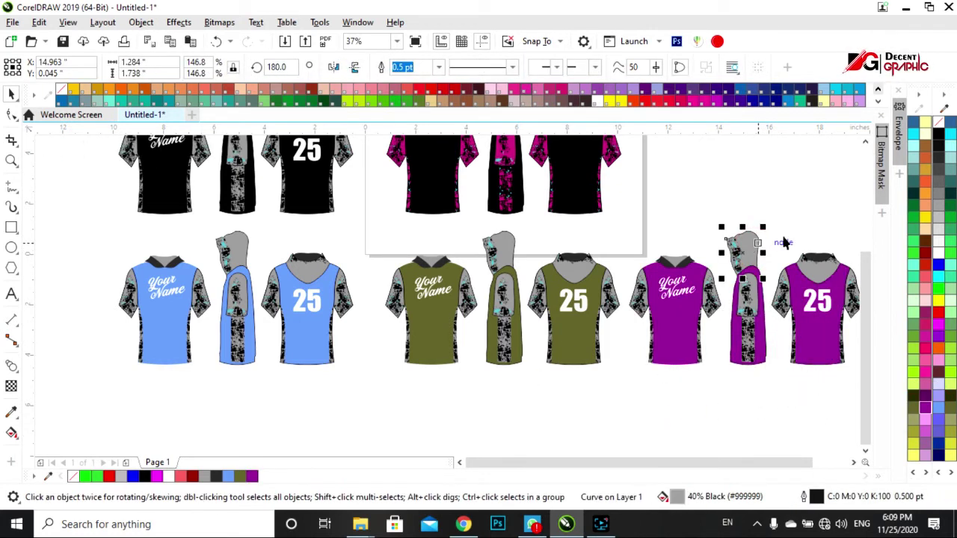
pyautogui.click(914, 473)
pyautogui.click(914, 254)
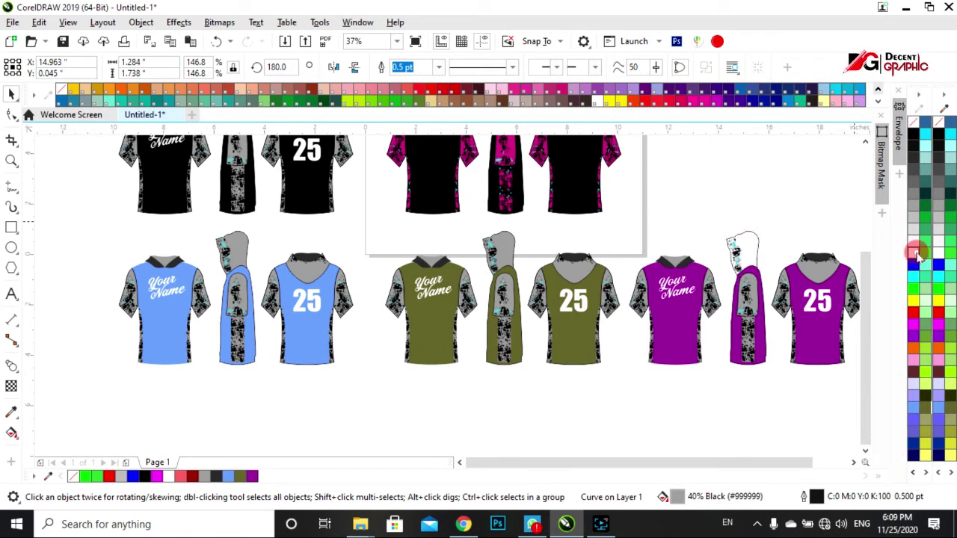
pyautogui.click(758, 303)
# - Make the sleeves of the purple front and back jerseys white
pyautogui.moveTo(762, 365); pyautogui.dragTo(651, 362)
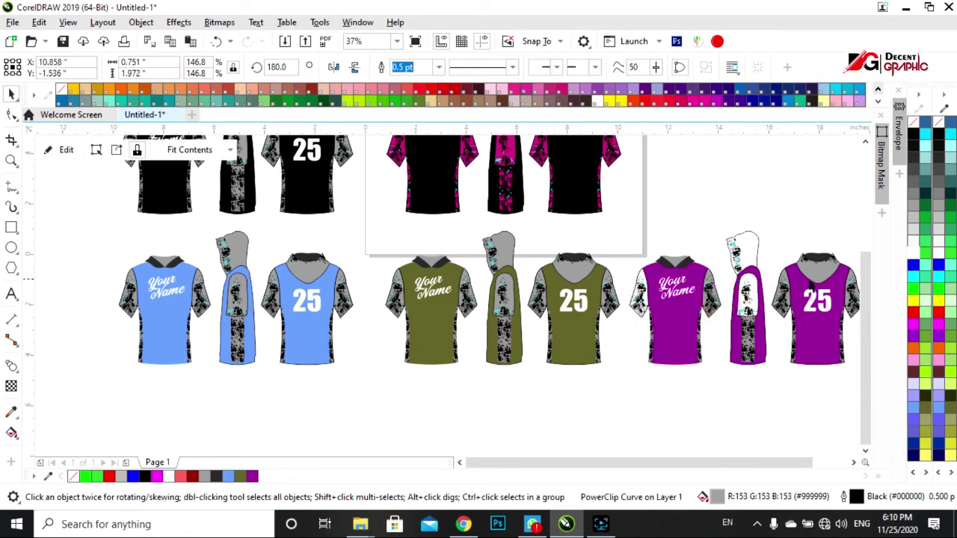
pyautogui.click(784, 299)
pyautogui.click(851, 299)
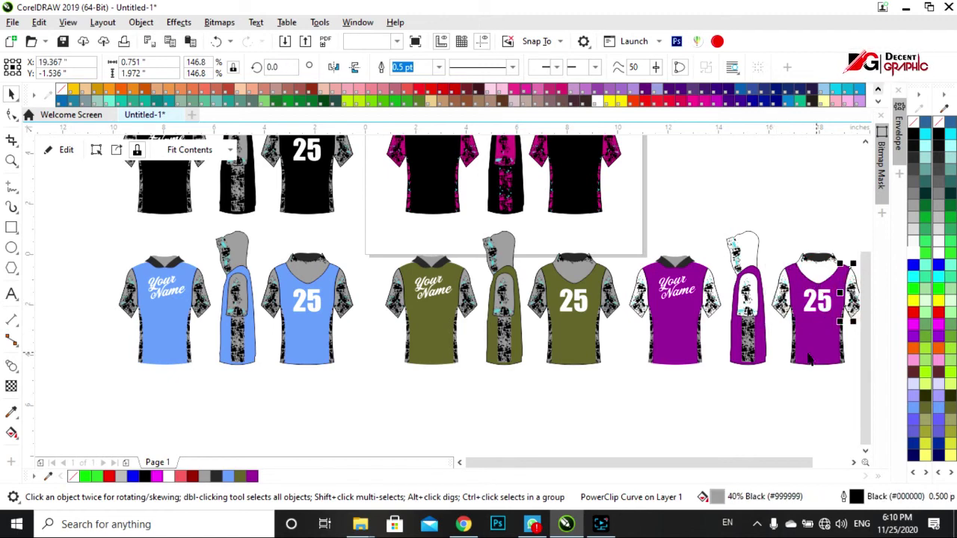
pyautogui.scroll(-2, 603, 314)
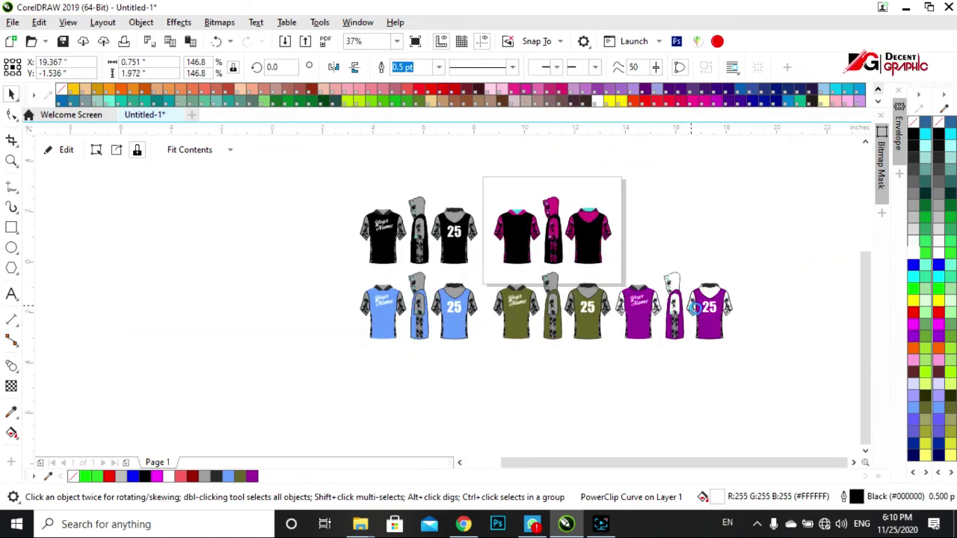
pyautogui.scroll(3, 696, 307)
pyautogui.scroll(-2, 651, 283)
pyautogui.click(736, 207)
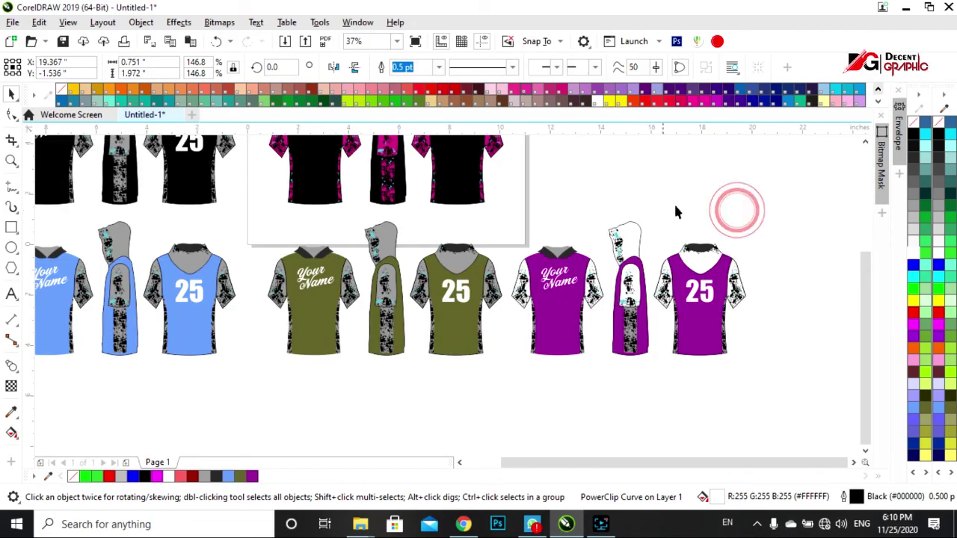
pyautogui.scroll(-2, 576, 337)
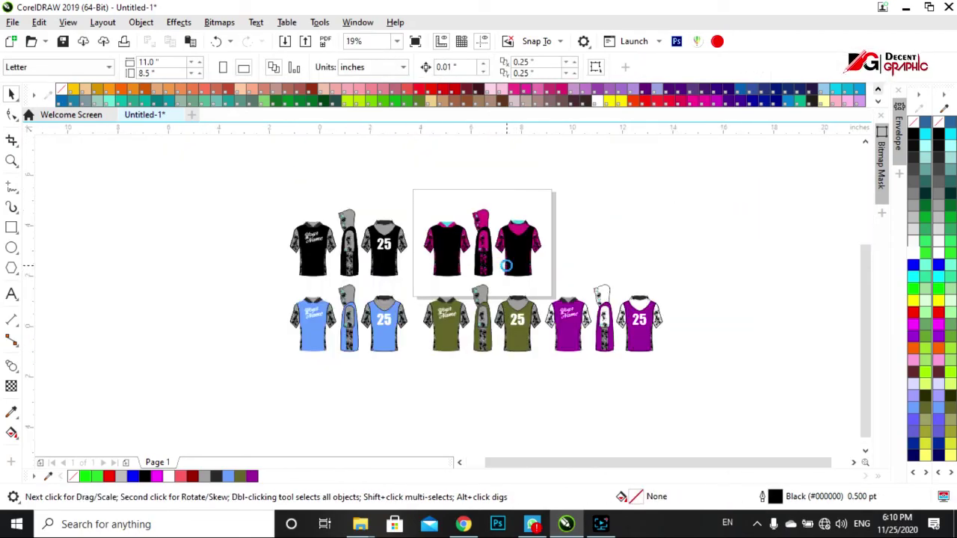
pyautogui.scroll(2, 513, 280)
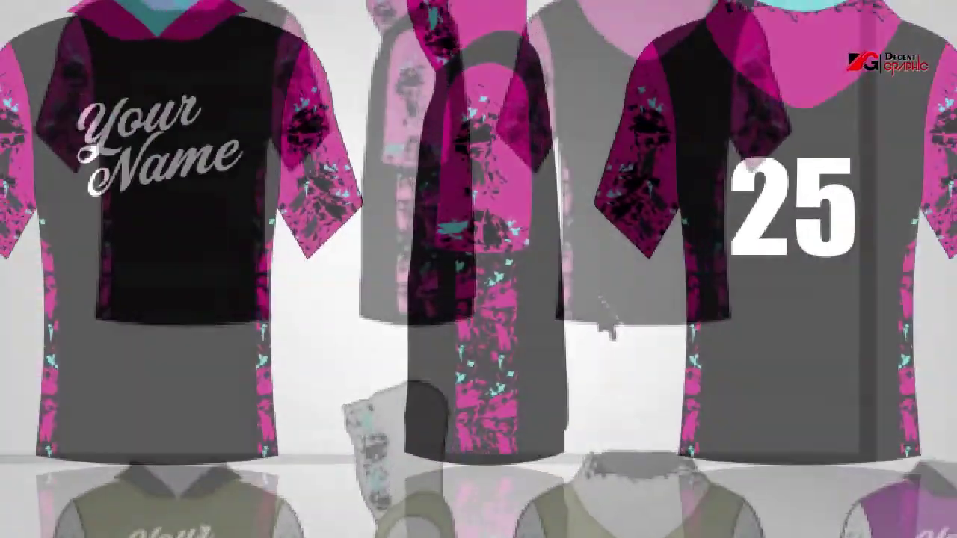